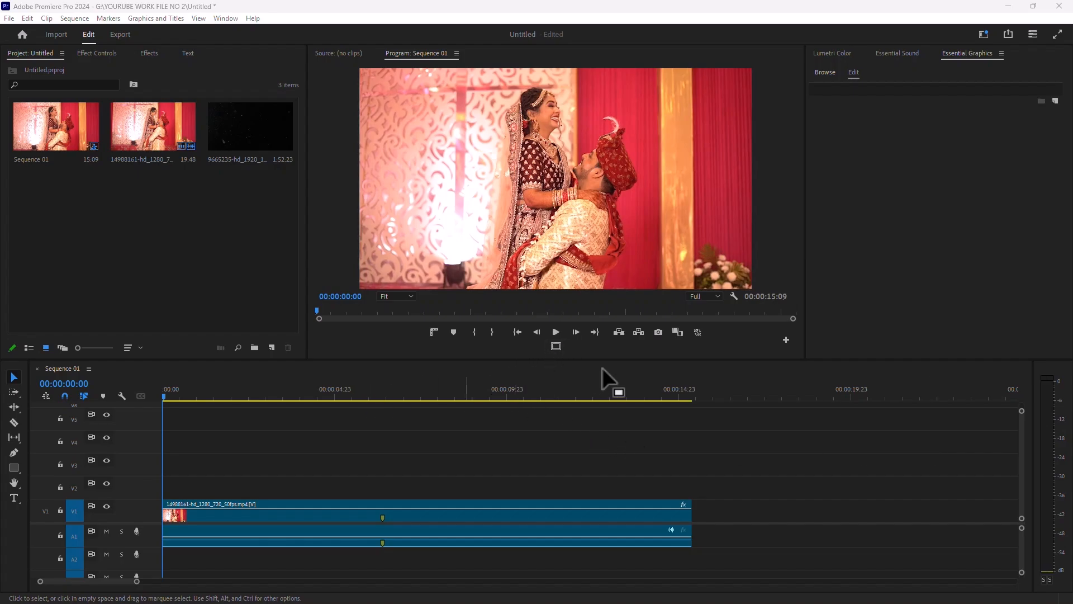
# Step: Export the sequence frame at 00:00:06:10 as a JPEG still
pyautogui.moveTo(297, 392); pyautogui.dragTo(386, 405)
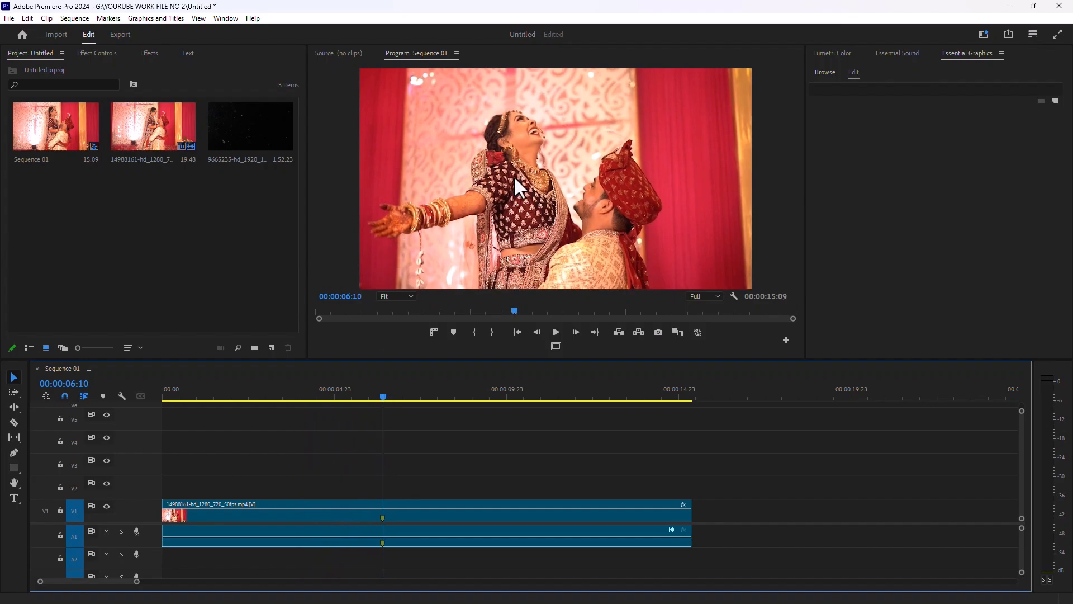
pyautogui.click(658, 339)
pyautogui.click(658, 333)
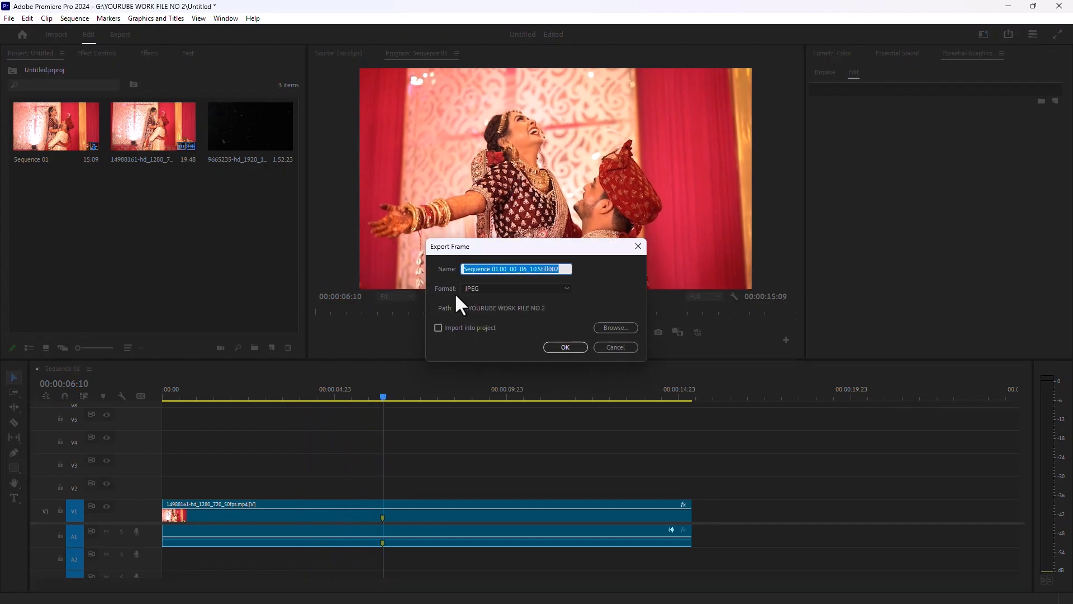
pyautogui.click(566, 347)
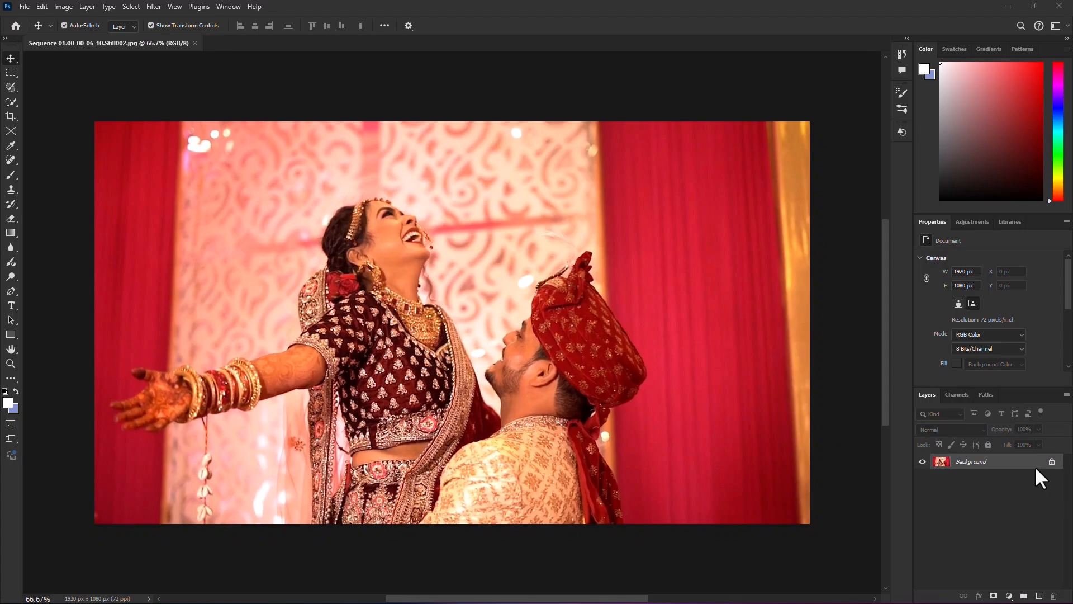
# Step: In Photoshop, select the couple in the exported still with Select Subject and copy them to a new layer
pyautogui.click(132, 6)
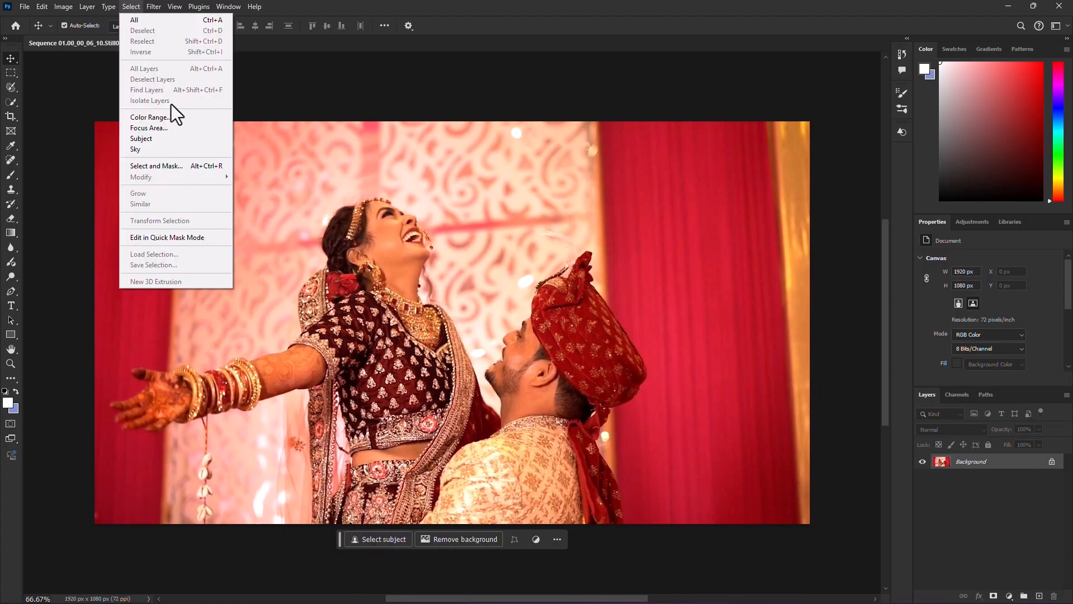
pyautogui.click(162, 139)
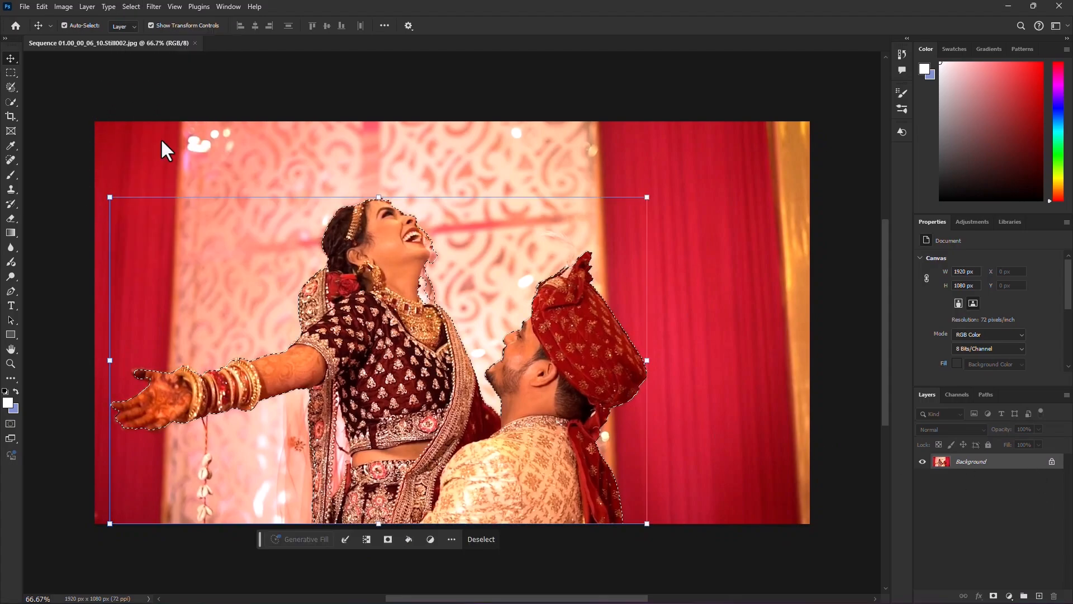
pyautogui.hotkey('ctrl', 'j')
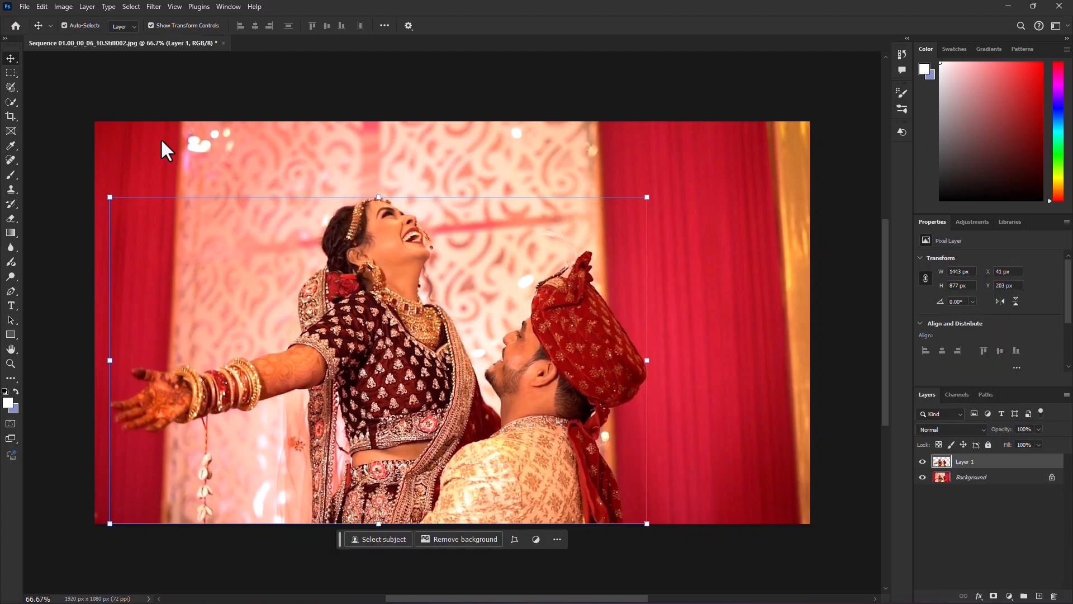
# Step: Hide Layer 1 and remove the couple from the Background layer with Content-Aware Fill, output to a new layer
pyautogui.click(923, 462)
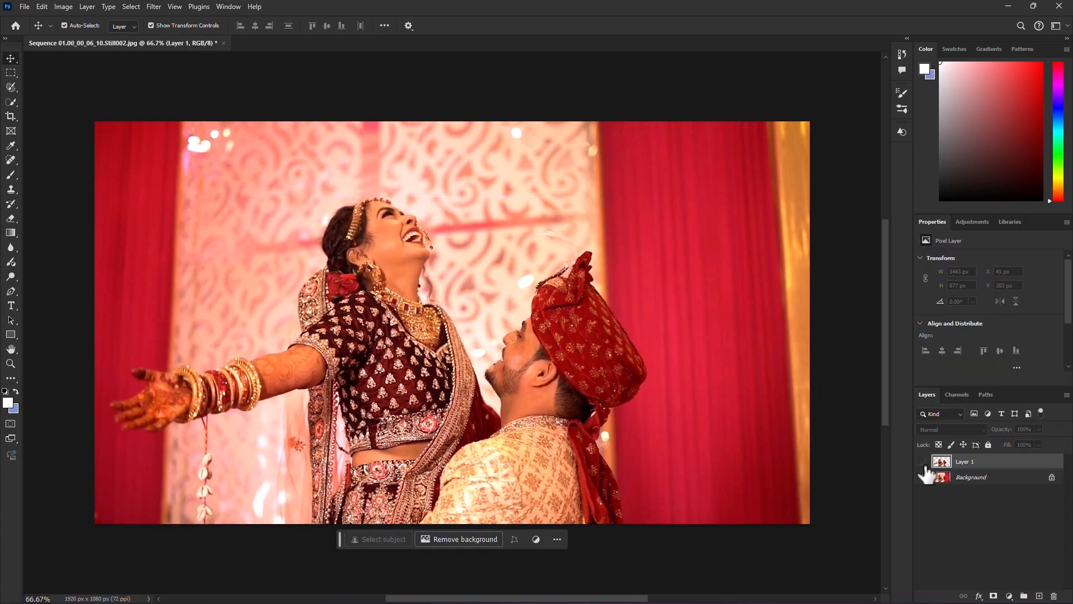
pyautogui.click(998, 482)
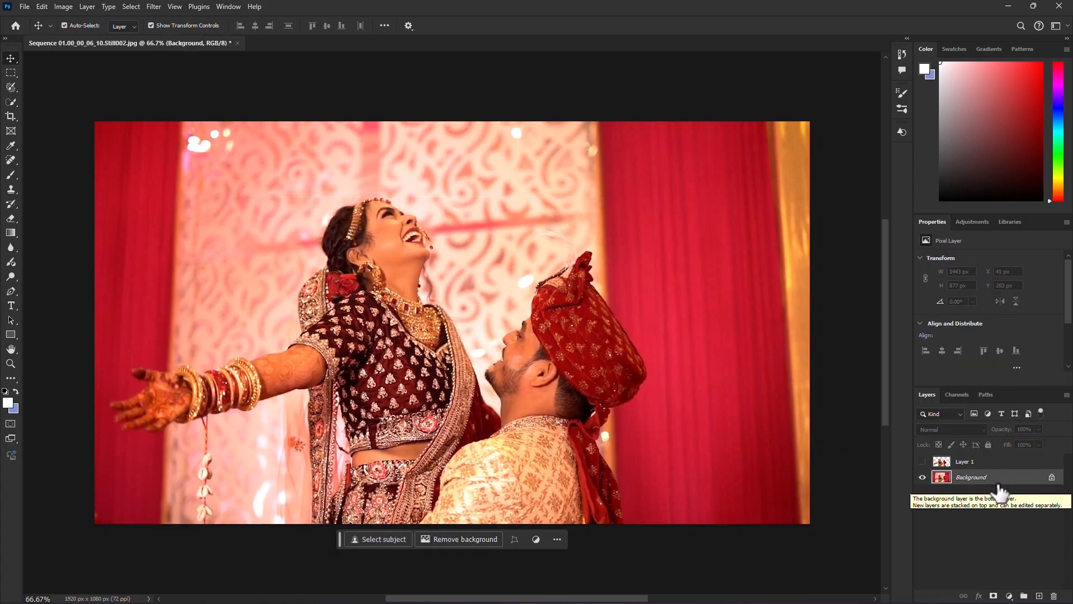
pyautogui.click(386, 539)
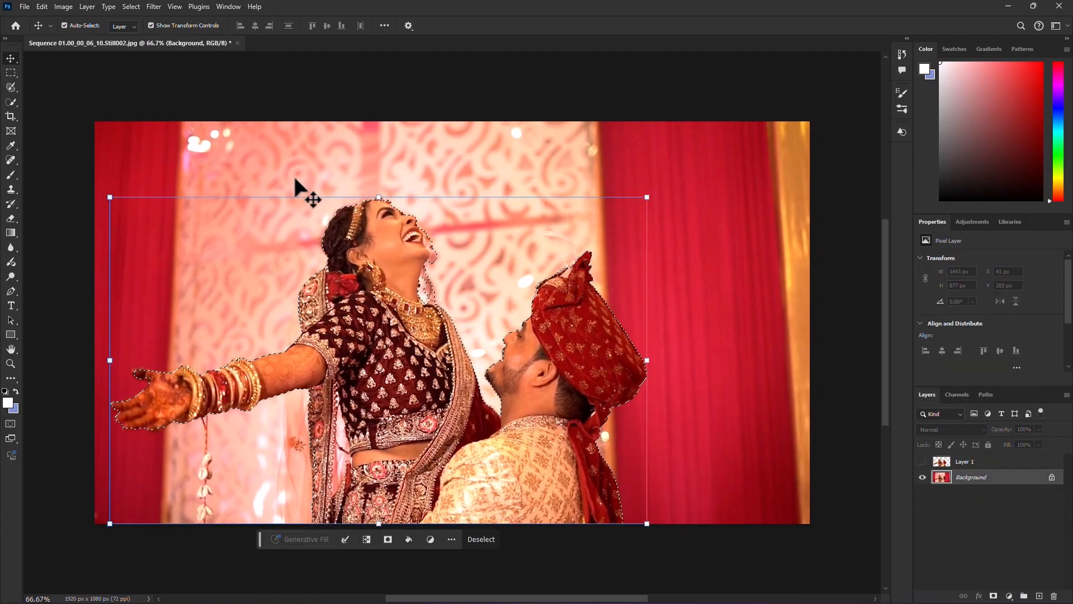
pyautogui.click(42, 6)
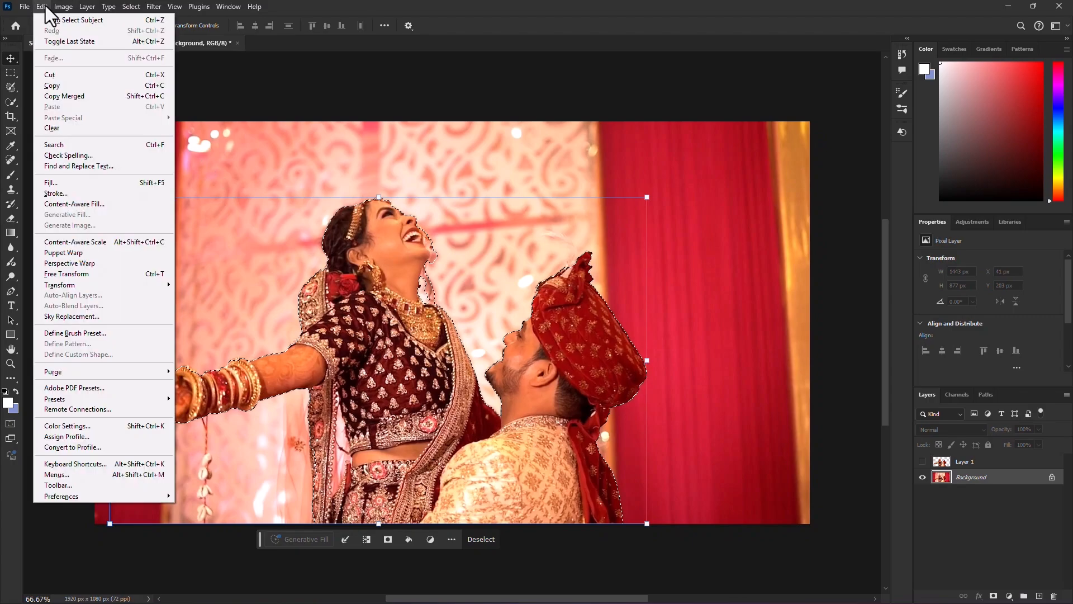
pyautogui.click(67, 204)
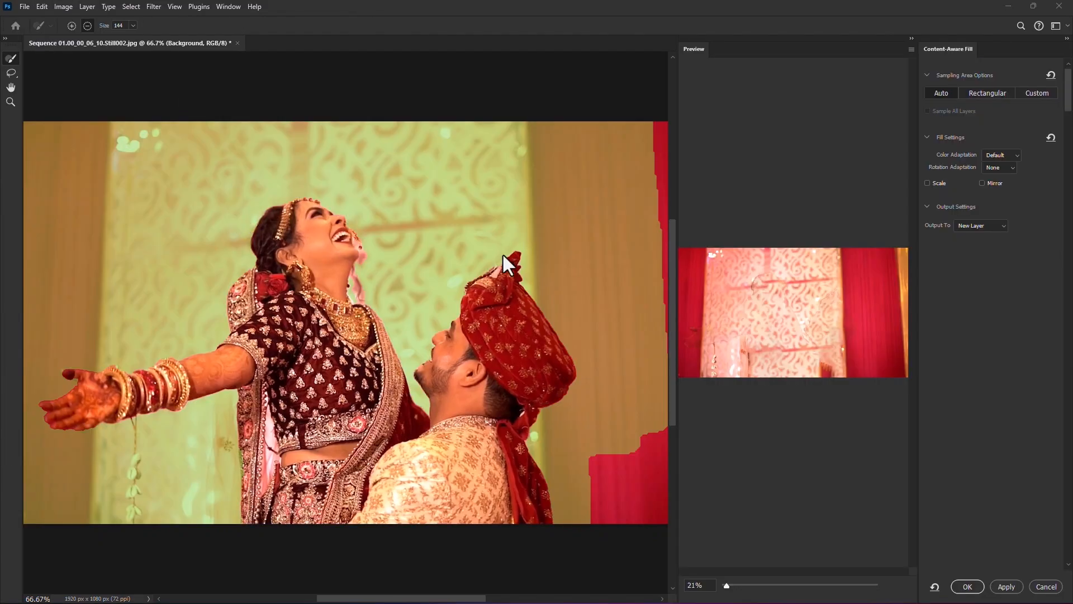
pyautogui.click(1005, 586)
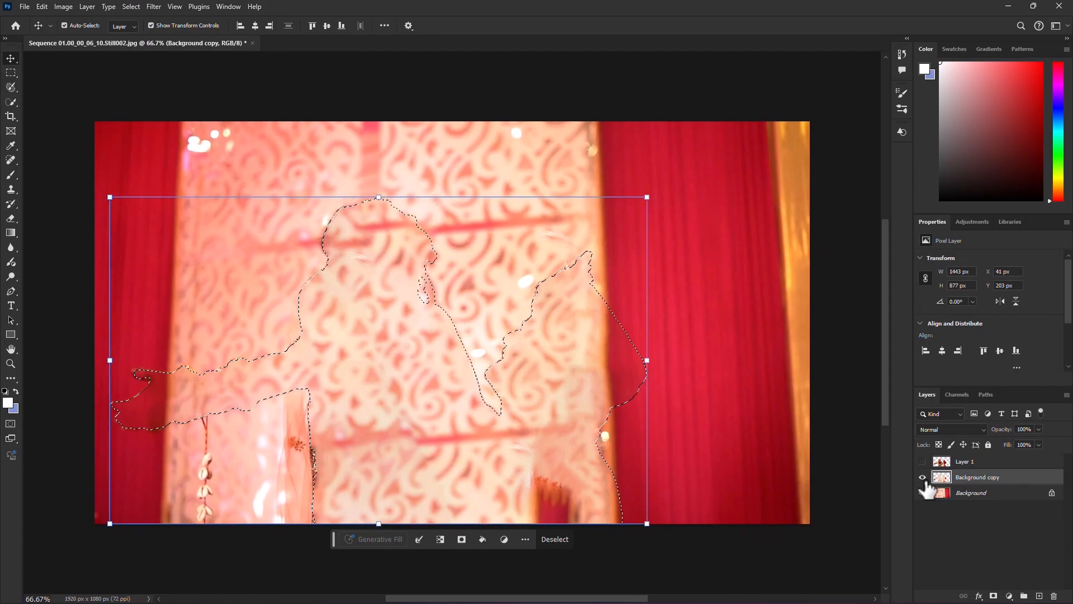
# Step: Make Background the active layer with Background copy hidden, and clear the selection
pyautogui.click(976, 495)
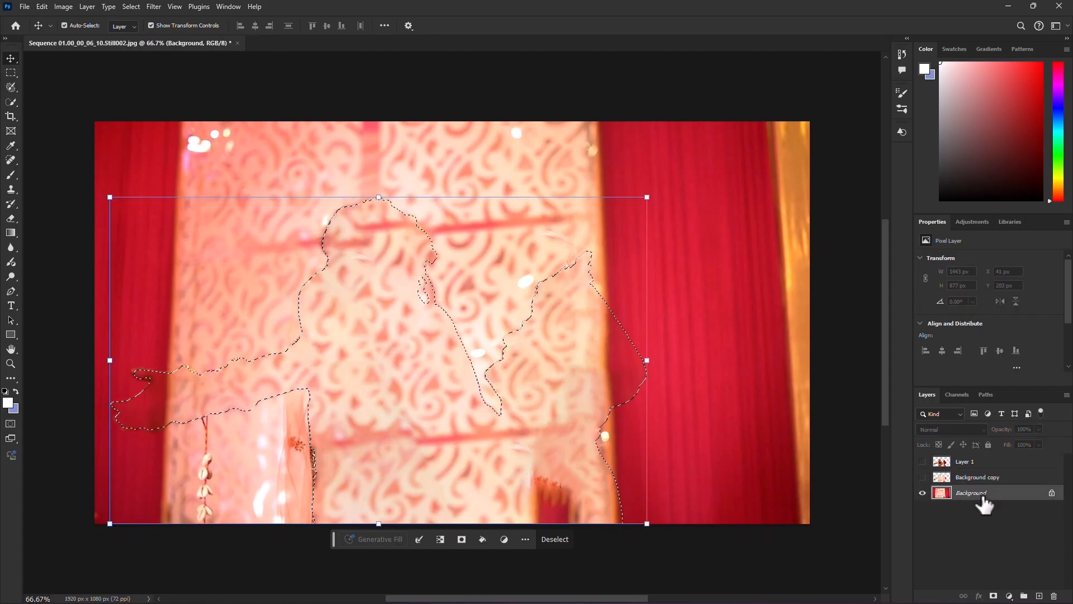
pyautogui.press('ctrl')
pyautogui.hotkey('ctrl', 'd')
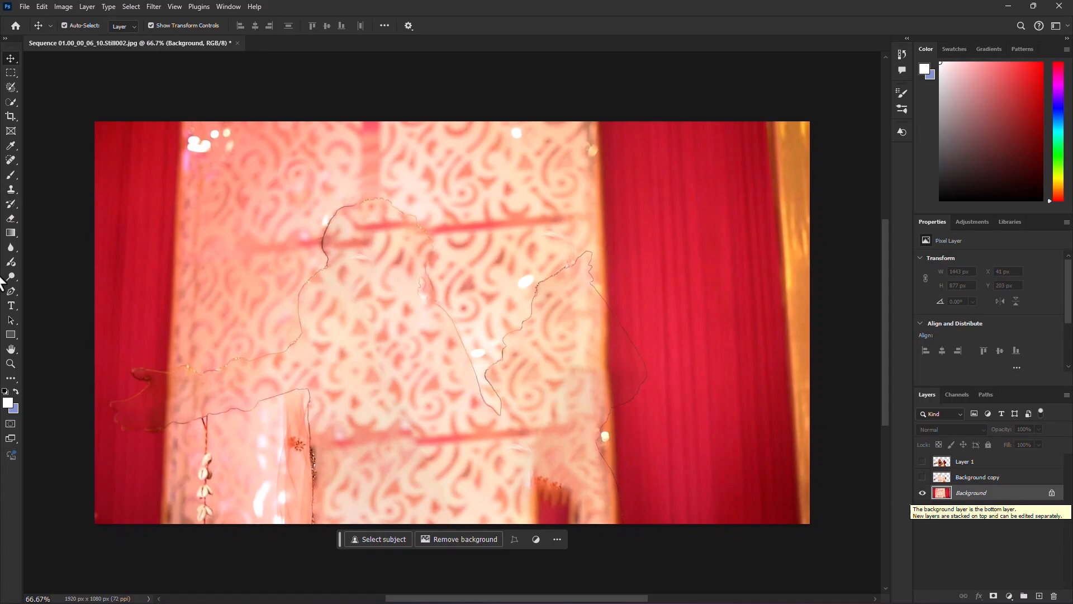
# Step: Cover the leftover outlines in the centre and right of the patterned wall with the Clone Stamp tool
pyautogui.click(11, 190)
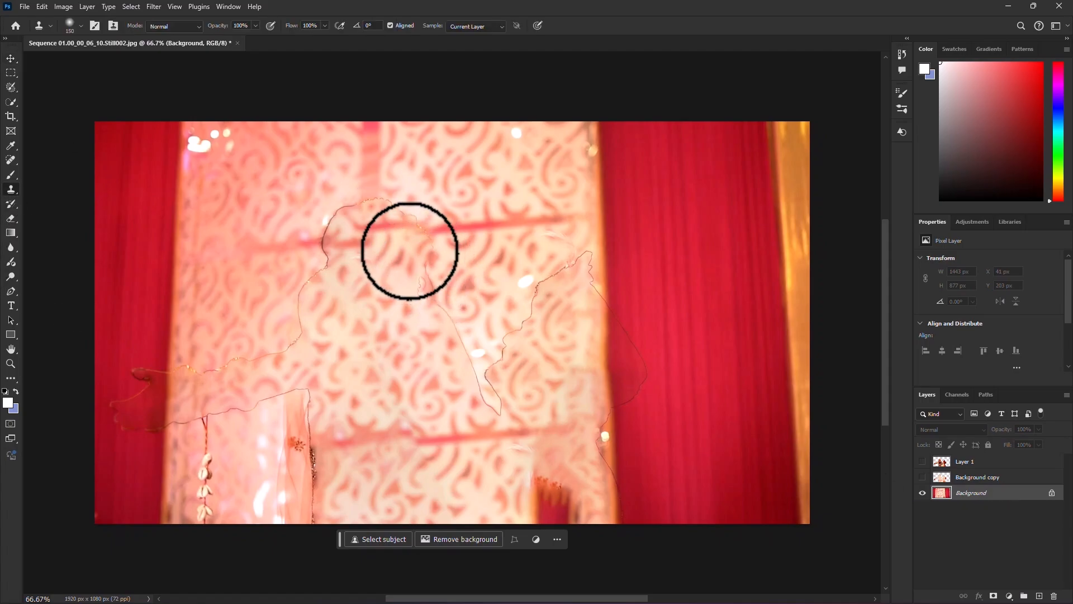
pyautogui.click(268, 208)
pyautogui.hotkey('ctrl', 'z')
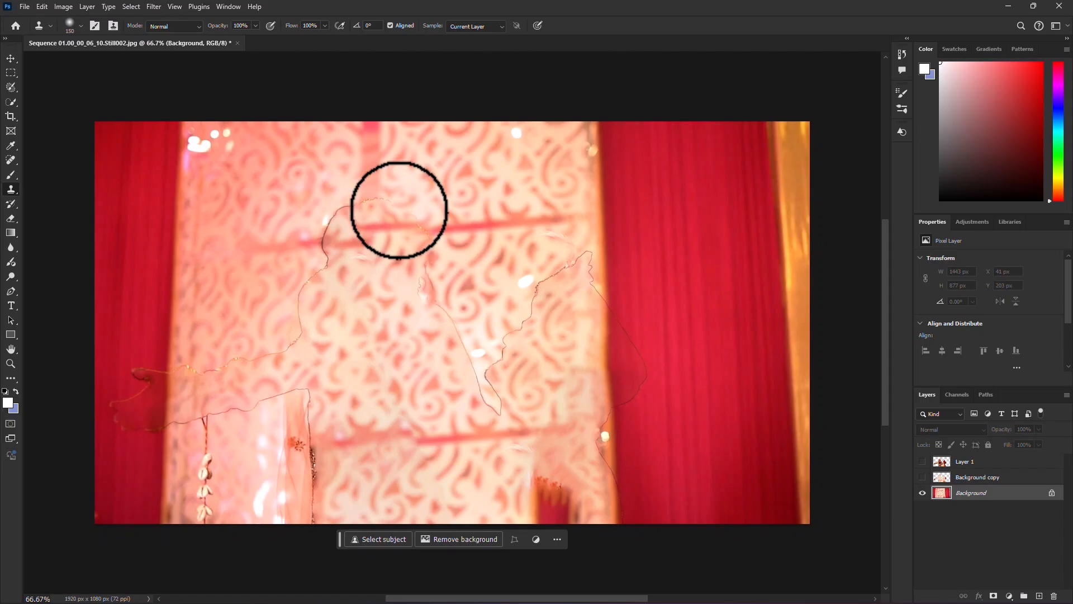
pyautogui.moveTo(398, 211)
pyautogui.mouseDown()
pyautogui.moveTo(417, 223)
pyautogui.moveTo(437, 292)
pyautogui.moveTo(464, 335)
pyautogui.mouseUp()
pyautogui.keyDown('alt'); pyautogui.click(482, 207); pyautogui.keyUp('alt')
pyautogui.keyDown('alt'); pyautogui.click(569, 242); pyautogui.keyUp('alt')
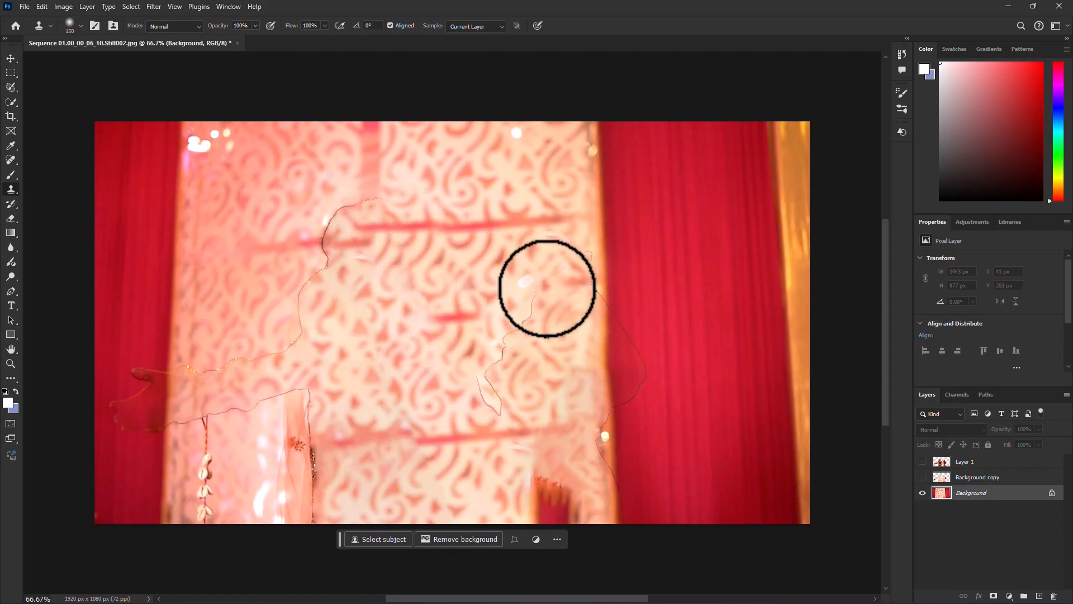
pyautogui.moveTo(546, 288)
pyautogui.mouseDown()
pyautogui.moveTo(584, 276)
pyautogui.moveTo(607, 308)
pyautogui.mouseUp()
pyautogui.keyDown('alt'); pyautogui.click(644, 407); pyautogui.keyUp('alt')
pyautogui.moveTo(594, 447); pyautogui.dragTo(572, 525)
# Step: Clone clean wall and curtain texture over the remaining outlines and hanging ornament on the picture's left side
pyautogui.moveTo(359, 227)
pyautogui.mouseDown()
pyautogui.moveTo(208, 369)
pyautogui.moveTo(310, 350)
pyautogui.mouseUp()
pyautogui.keyDown('alt'); pyautogui.click(410, 454); pyautogui.keyUp('alt')
pyautogui.moveTo(300, 439); pyautogui.dragTo(301, 408)
pyautogui.keyDown('alt'); pyautogui.click(409, 374); pyautogui.keyUp('alt')
pyautogui.moveTo(302, 442); pyautogui.dragTo(283, 495)
pyautogui.keyDown('alt'); pyautogui.click(210, 317); pyautogui.keyUp('alt')
pyautogui.moveTo(240, 394)
pyautogui.mouseDown()
pyautogui.moveTo(218, 418)
pyautogui.moveTo(207, 497)
pyautogui.mouseUp()
pyautogui.click(270, 411)
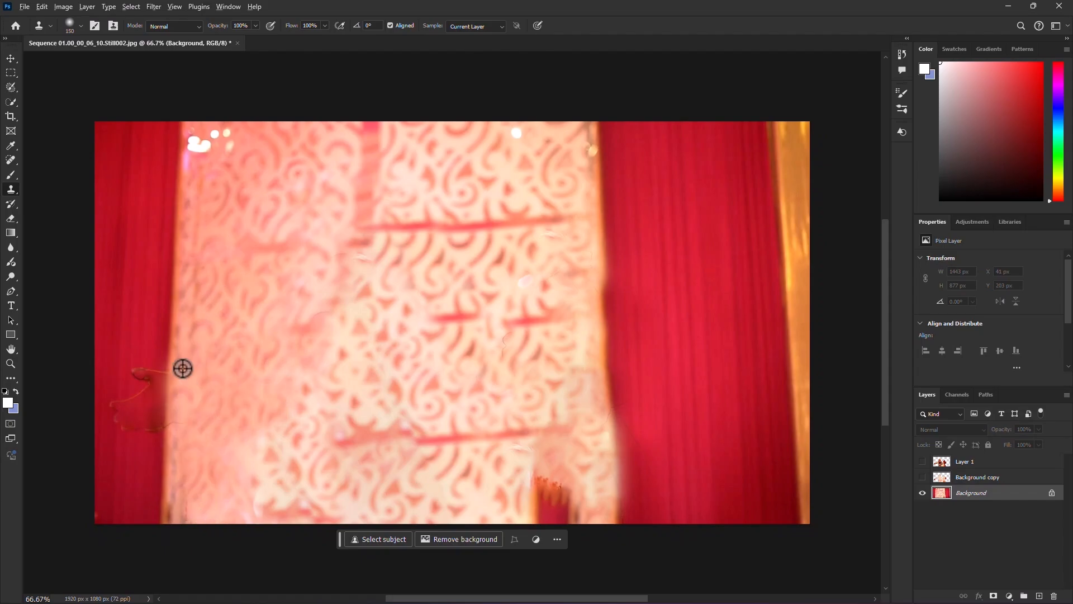
pyautogui.keyDown('alt'); pyautogui.click(114, 228); pyautogui.keyUp('alt')
pyautogui.moveTo(144, 374); pyautogui.dragTo(146, 424)
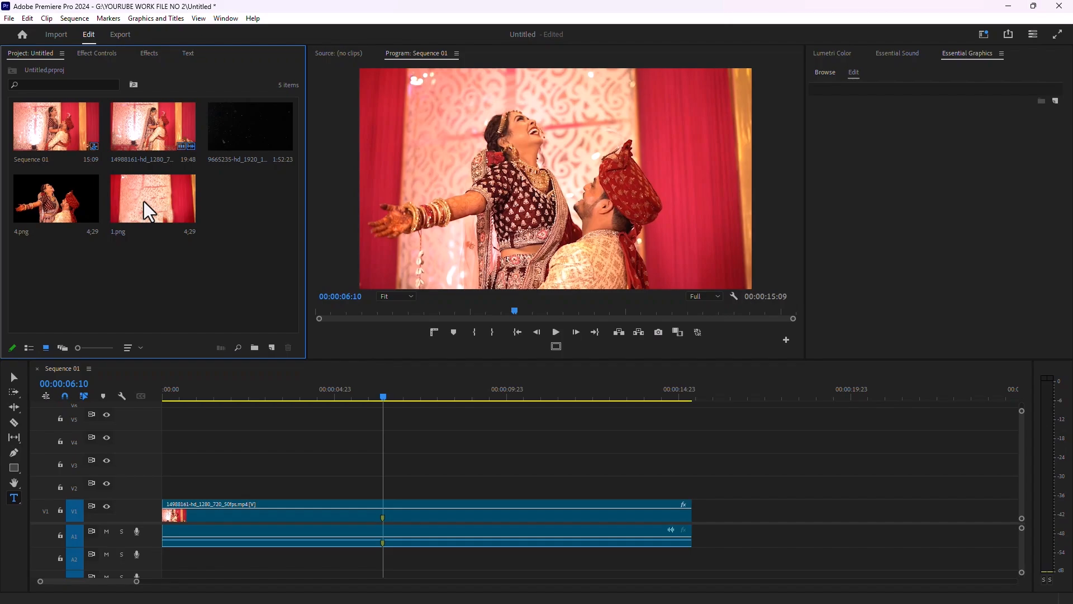
# Step: In Premiere Pro, place 1.png on V2 and 4.png on V3 above it, both starting at 00:00:06:10
pyautogui.moveTo(143, 201); pyautogui.dragTo(402, 475)
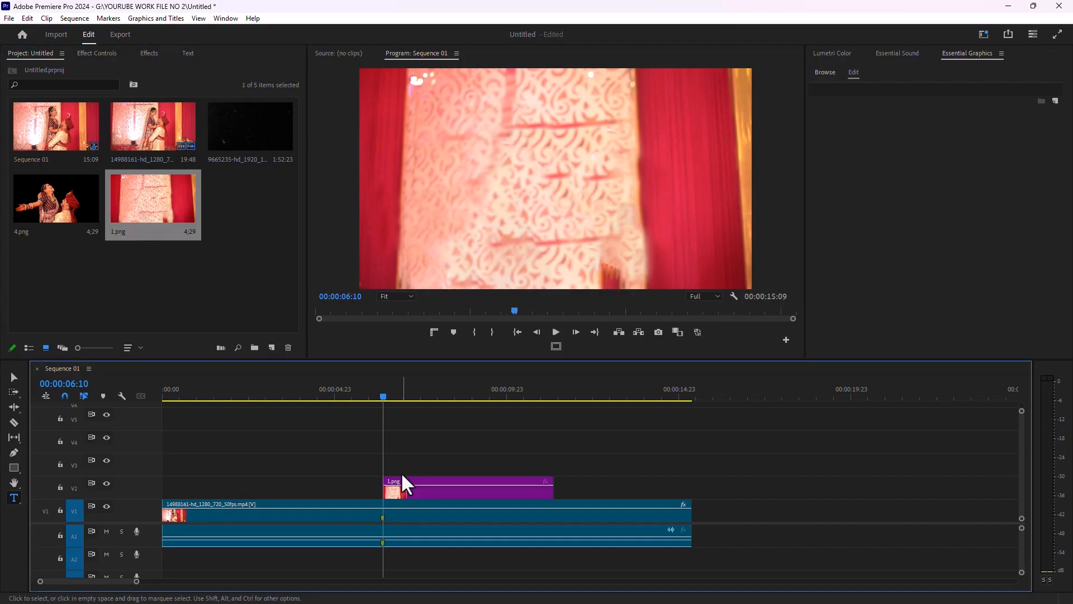
pyautogui.moveTo(63, 223); pyautogui.dragTo(438, 471)
# Step: Apply the Black & White video effect to the 1.png clip on V2
pyautogui.click(435, 487)
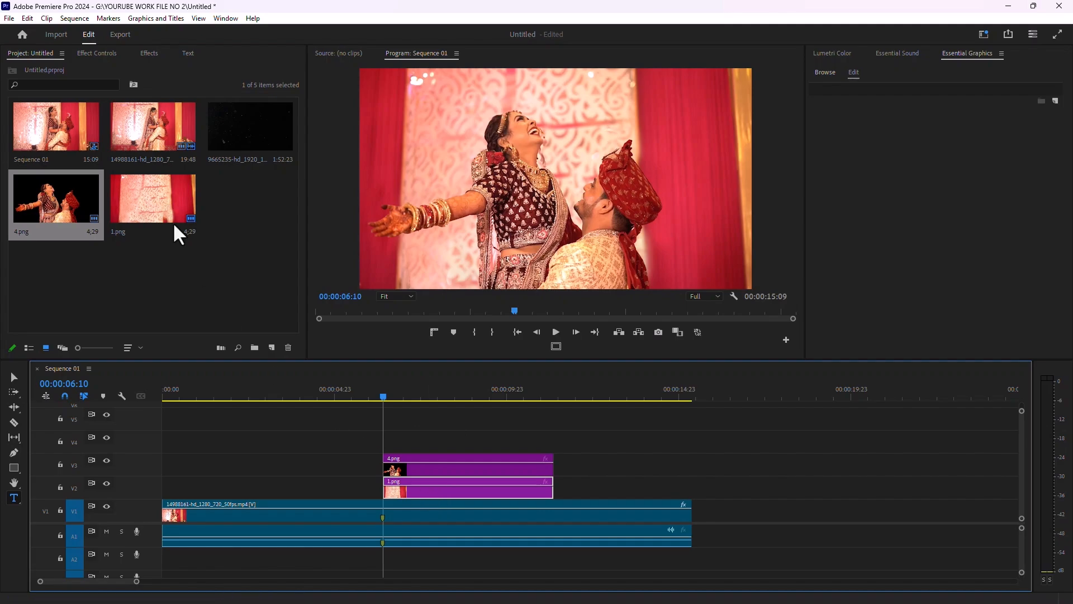
pyautogui.click(149, 53)
pyautogui.click(53, 68)
pyautogui.write('whit')
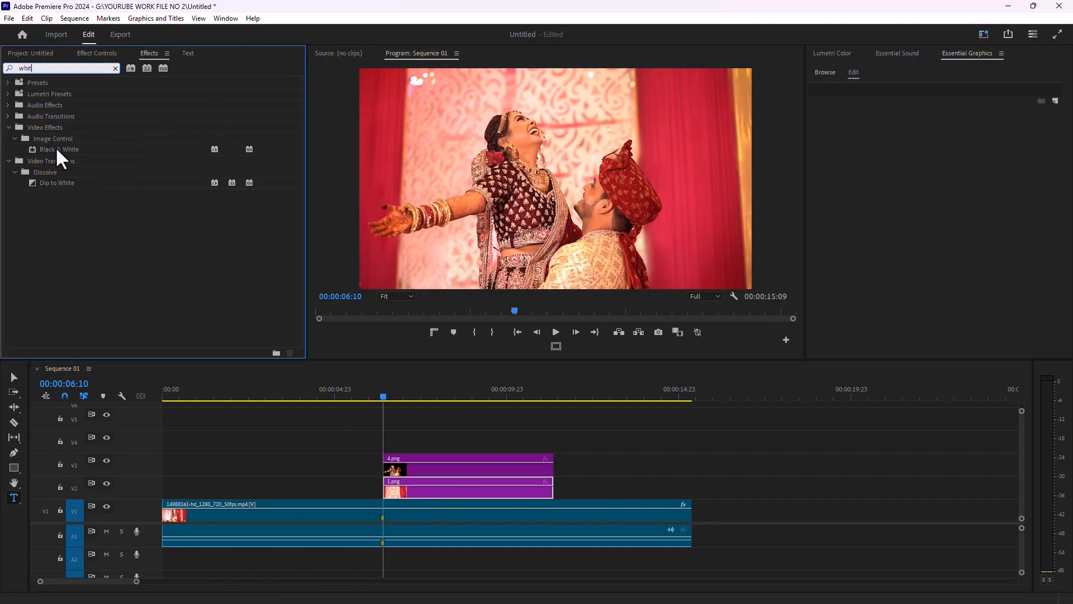
pyautogui.moveTo(55, 149); pyautogui.dragTo(405, 475)
# Step: Apply the Camera Blur effect to the 1.png clip and set its Percent Blur to 8
pyautogui.click(53, 67)
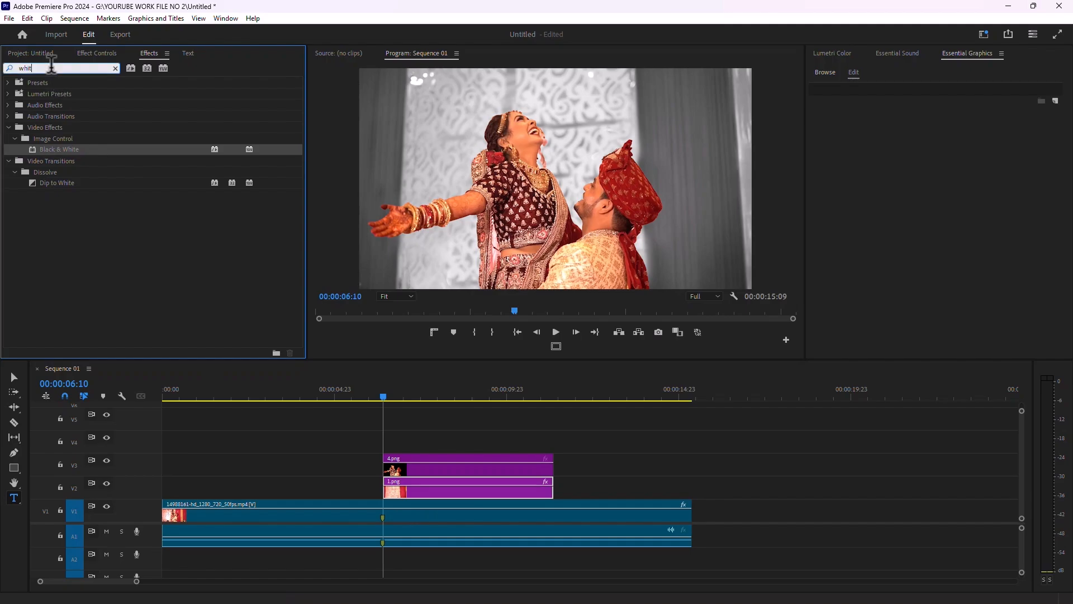
pyautogui.write('camera blur')
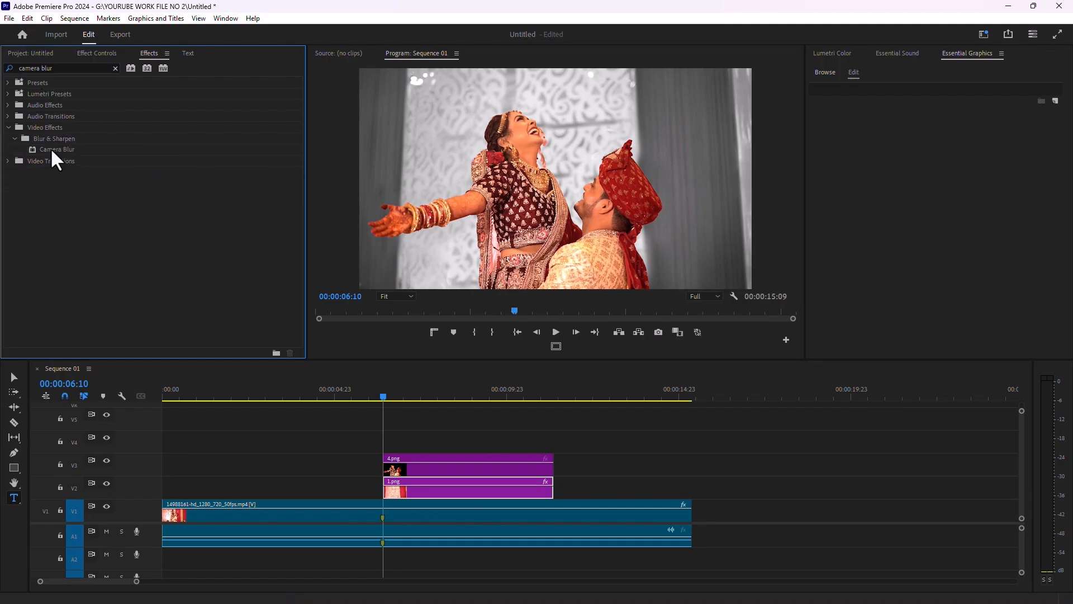
pyautogui.moveTo(53, 149); pyautogui.dragTo(419, 481)
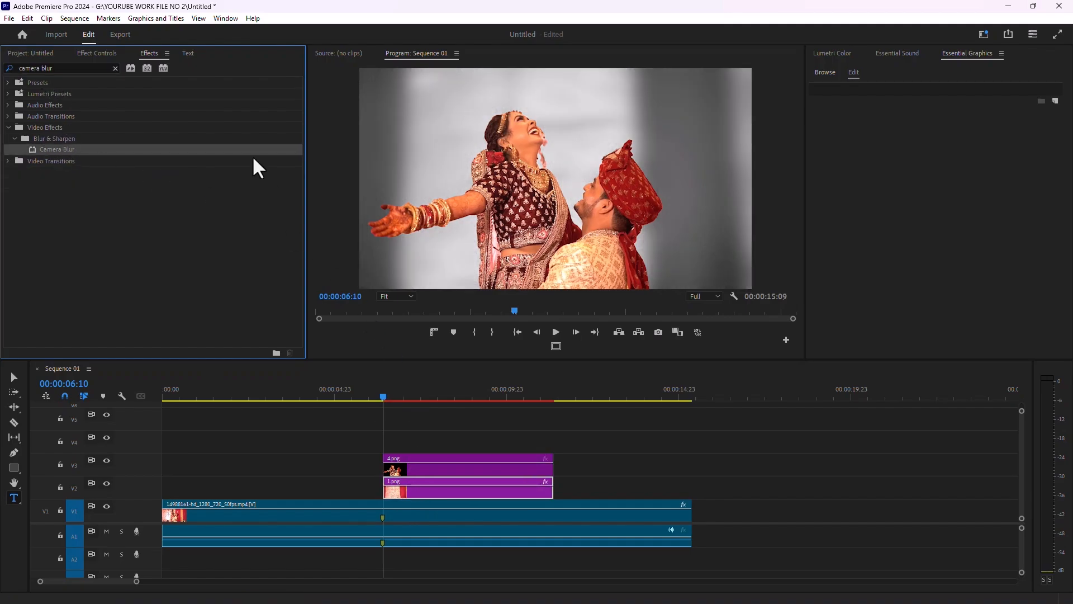
pyautogui.click(96, 54)
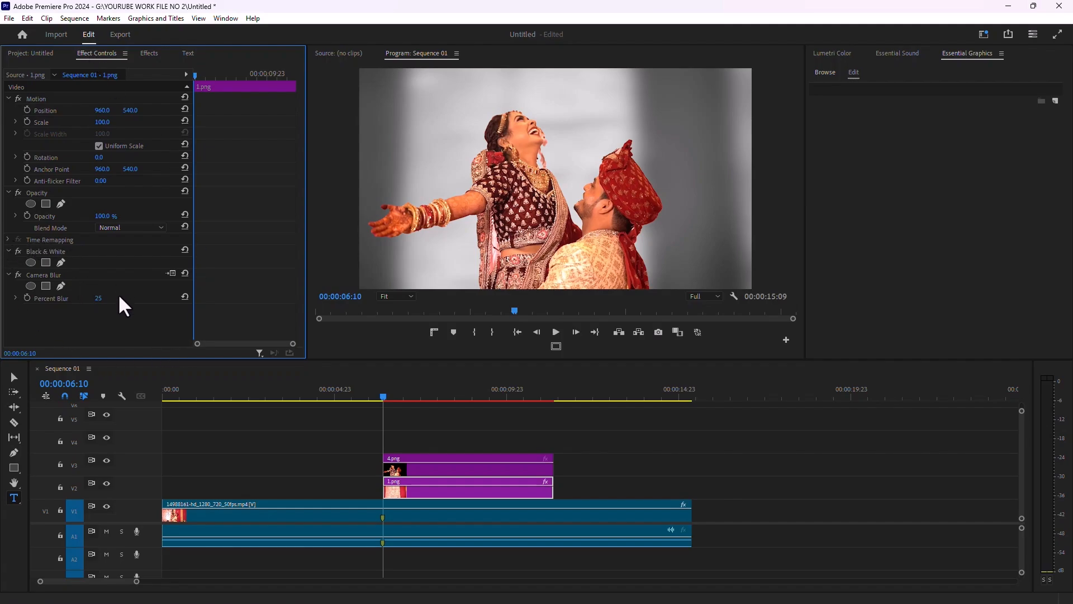
pyautogui.moveTo(105, 302); pyautogui.dragTo(92, 302)
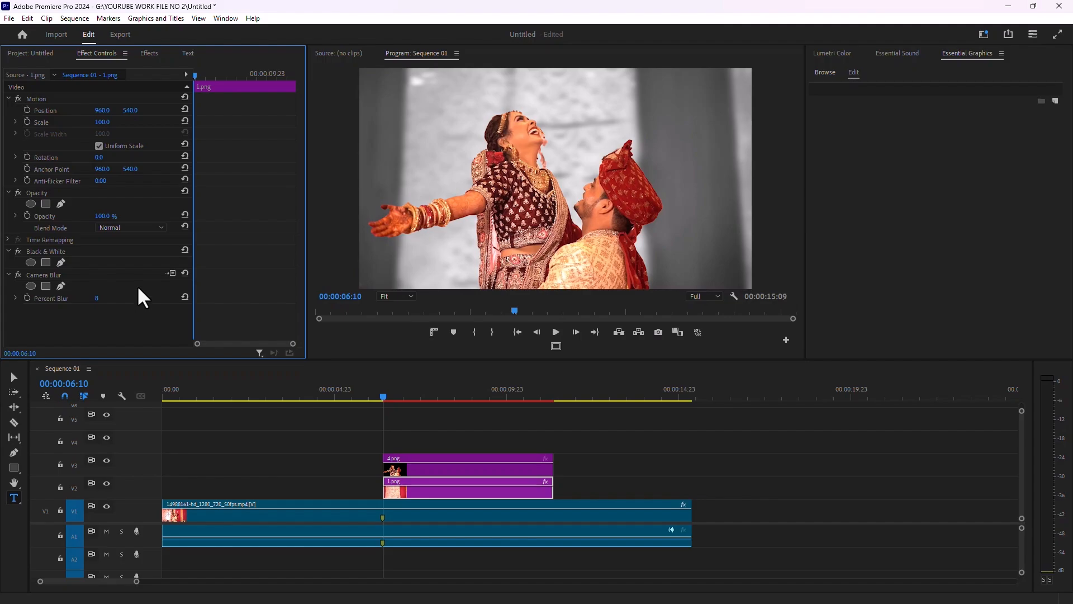
# Step: Animate the 1.png clip's Scale with keyframes from 120 at its start to 100 at its end
pyautogui.click(103, 122)
pyautogui.write('120')
pyautogui.press('Return')
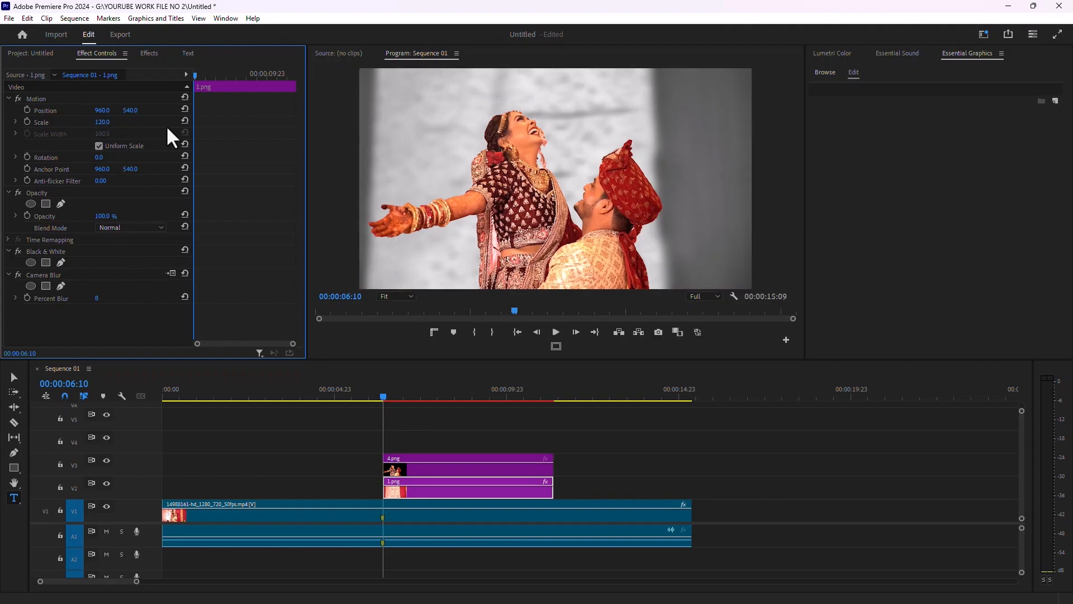
pyautogui.click(27, 121)
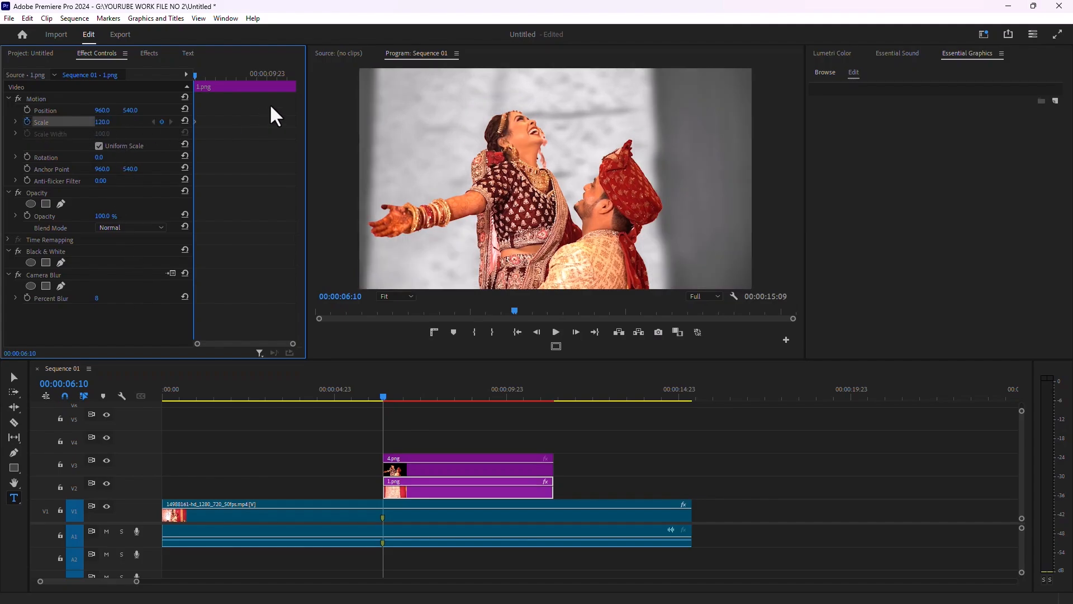
pyautogui.moveTo(275, 73); pyautogui.dragTo(280, 73)
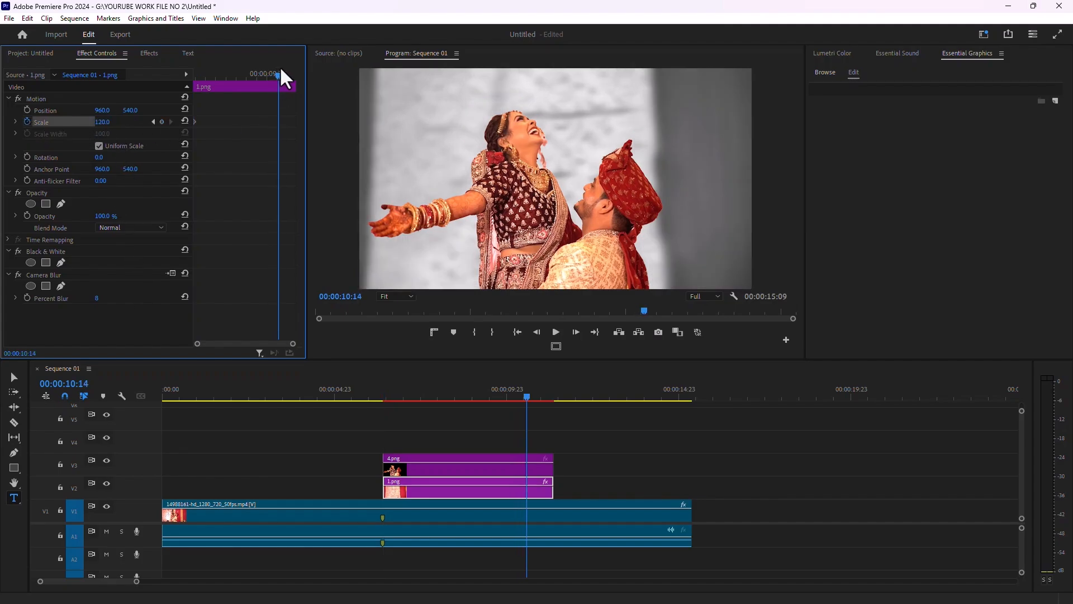
pyautogui.click(184, 120)
pyautogui.moveTo(278, 121); pyautogui.dragTo(309, 123)
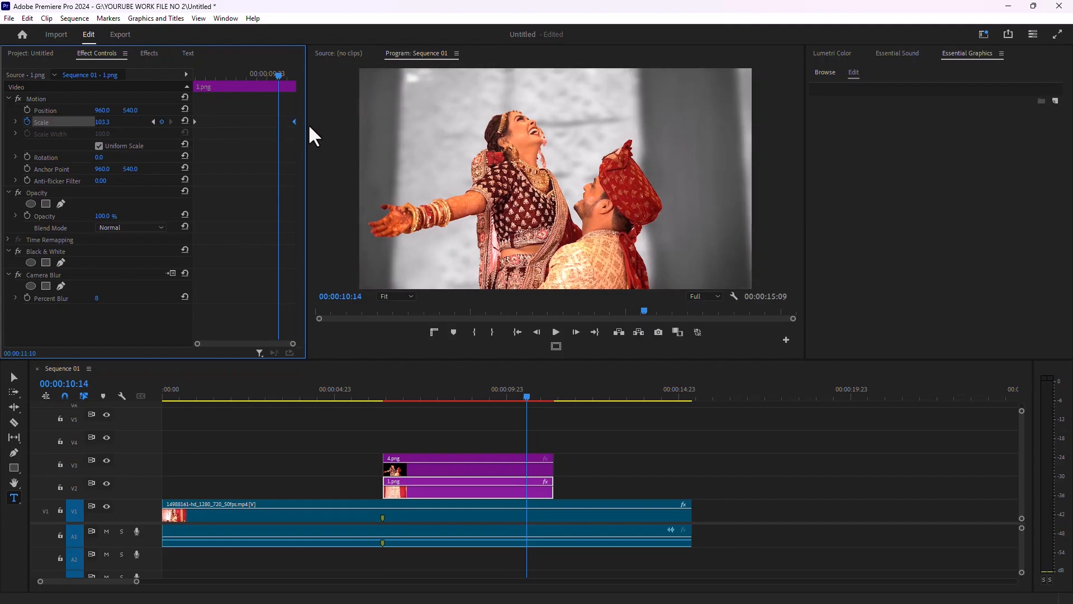
# Step: Play back the sequence through the still clips to check the background's scale animation
pyautogui.click(363, 391)
pyautogui.click(556, 331)
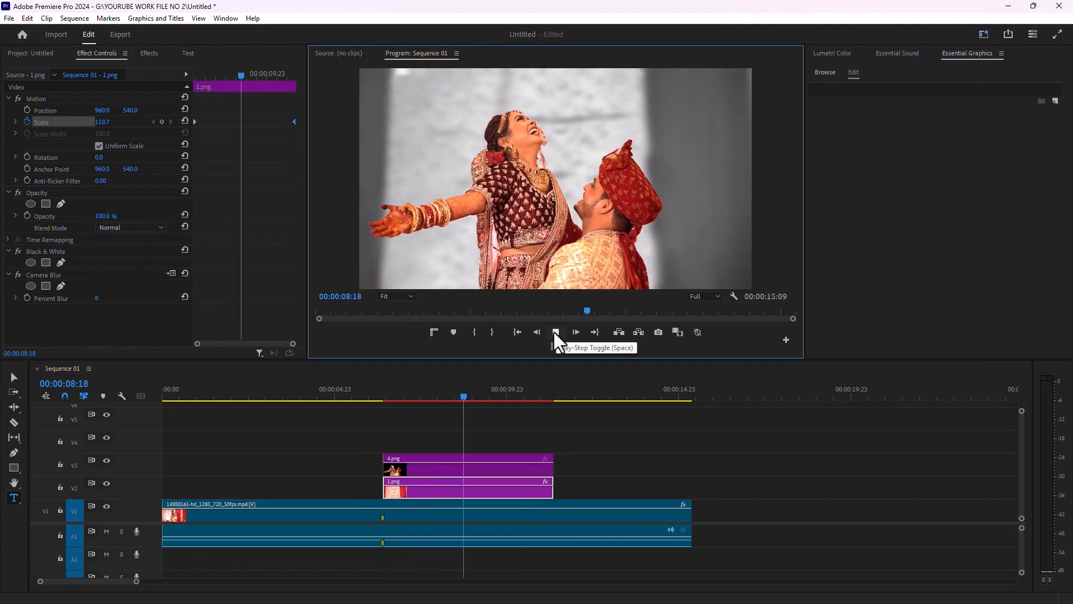
pyautogui.click(552, 330)
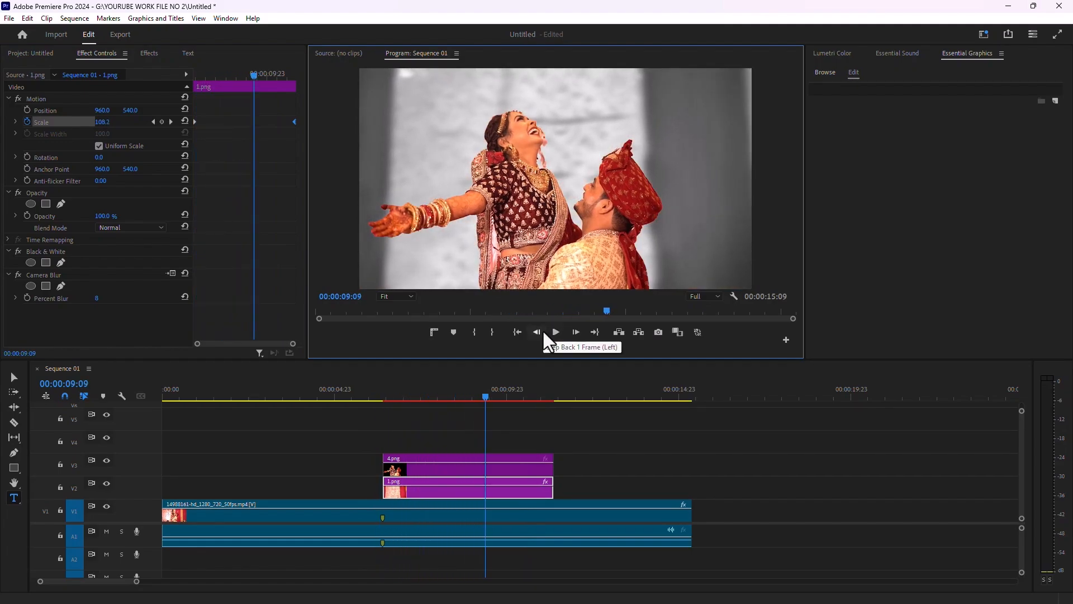
# Step: Animate the 4.png clip's Scale with keyframes from 100 at its start to 108 at its end
pyautogui.click(428, 459)
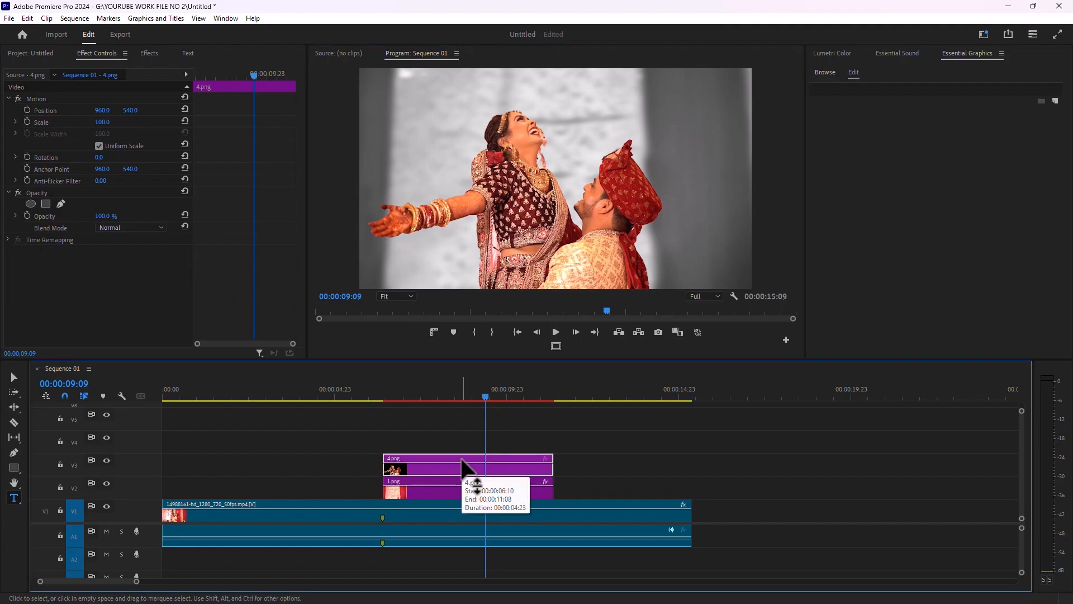
pyautogui.click(26, 122)
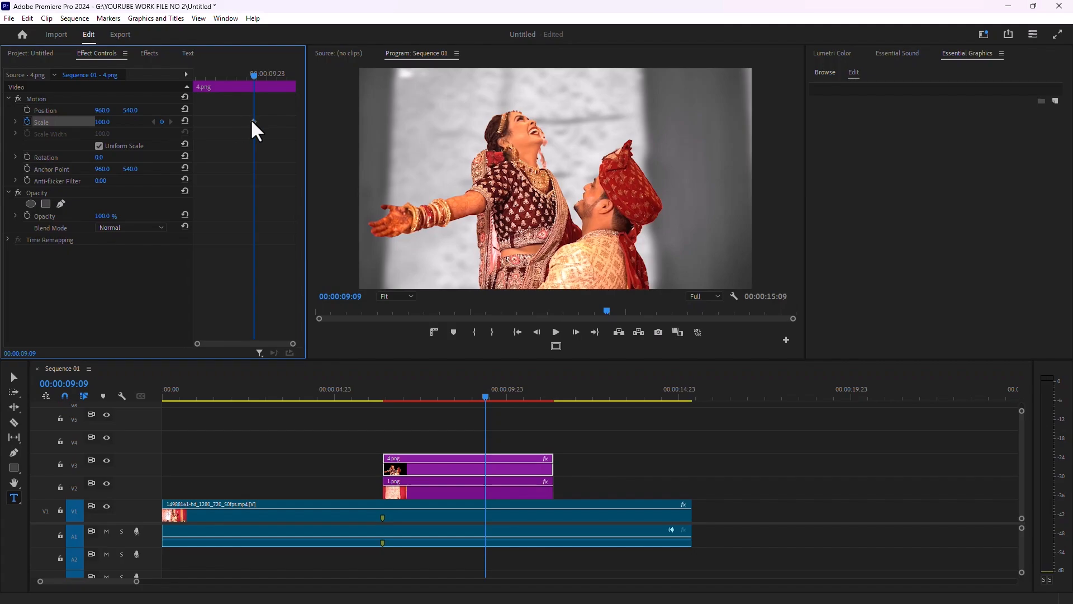
pyautogui.moveTo(252, 121); pyautogui.dragTo(196, 121)
pyautogui.moveTo(112, 126); pyautogui.dragTo(116, 126)
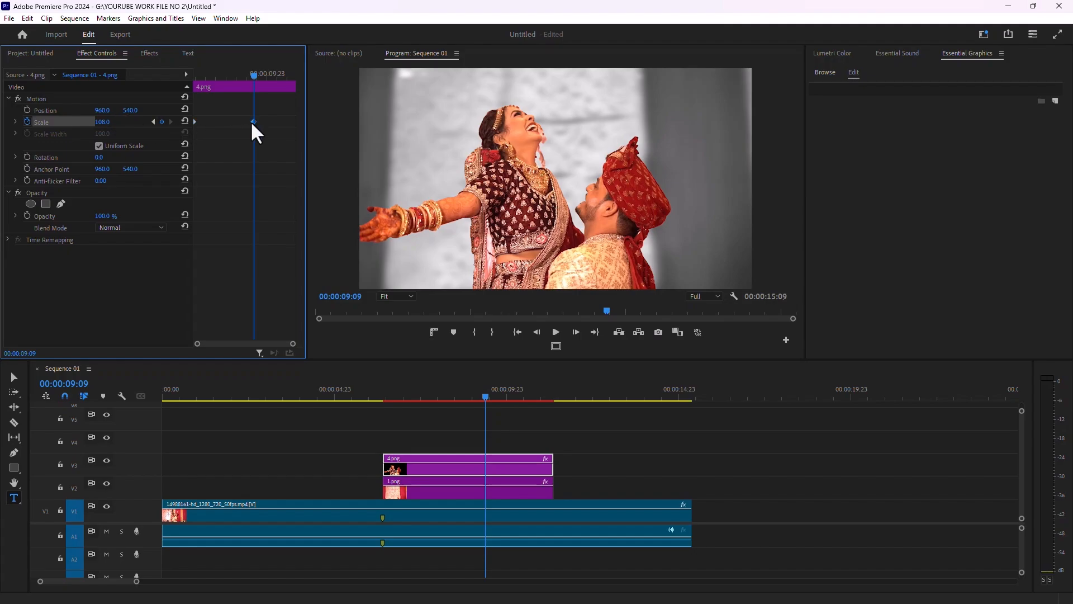
pyautogui.moveTo(253, 122); pyautogui.dragTo(313, 128)
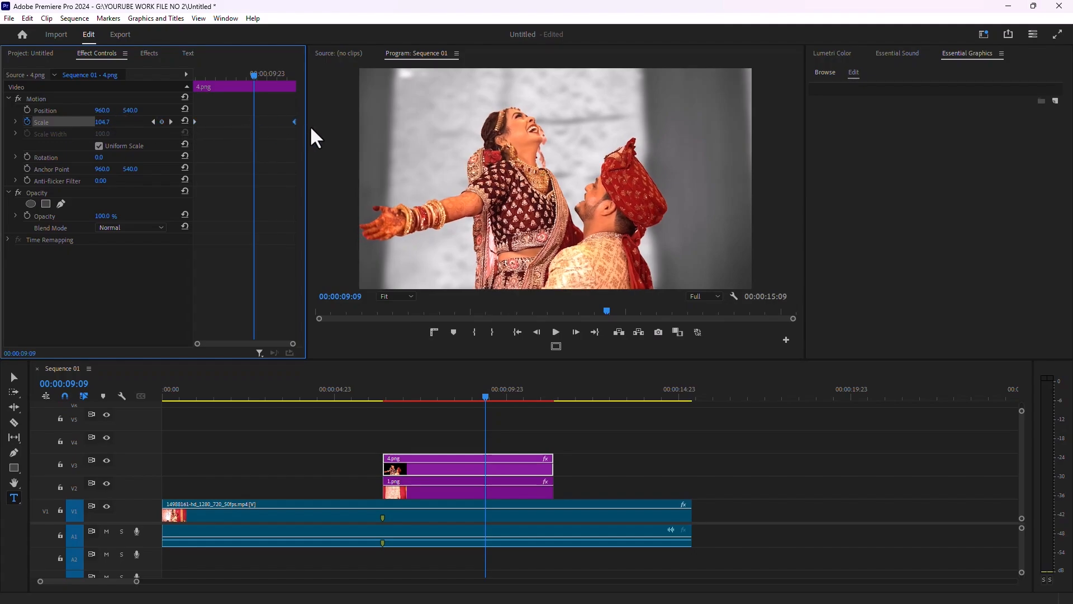
# Step: Apply Ease In to the end Scale keyframe of the 4.png clip and Ease Out to its start keyframe
pyautogui.rightClick(294, 119)
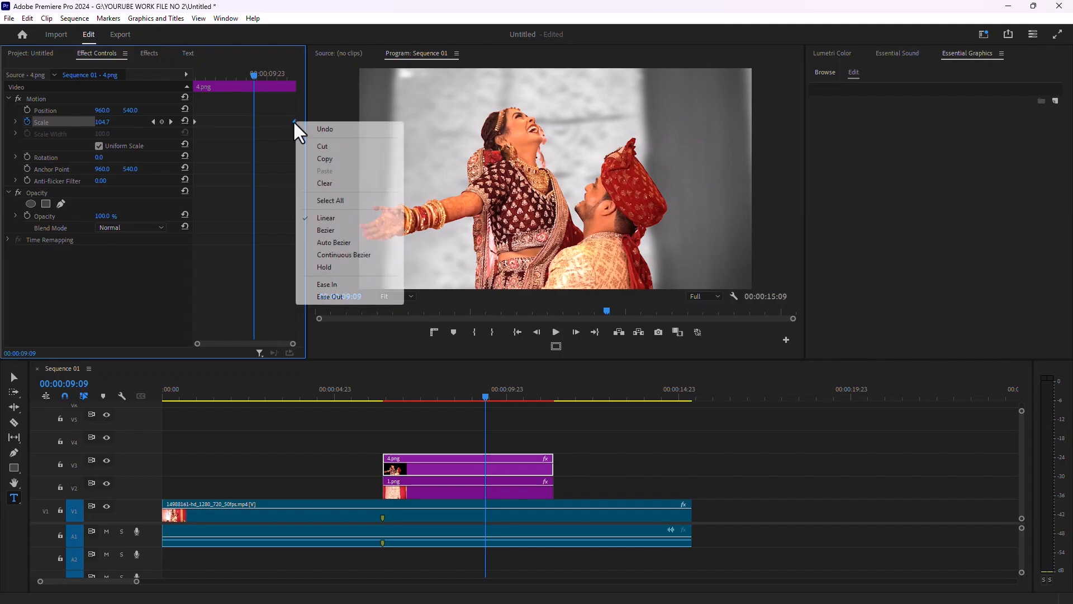
pyautogui.click(340, 285)
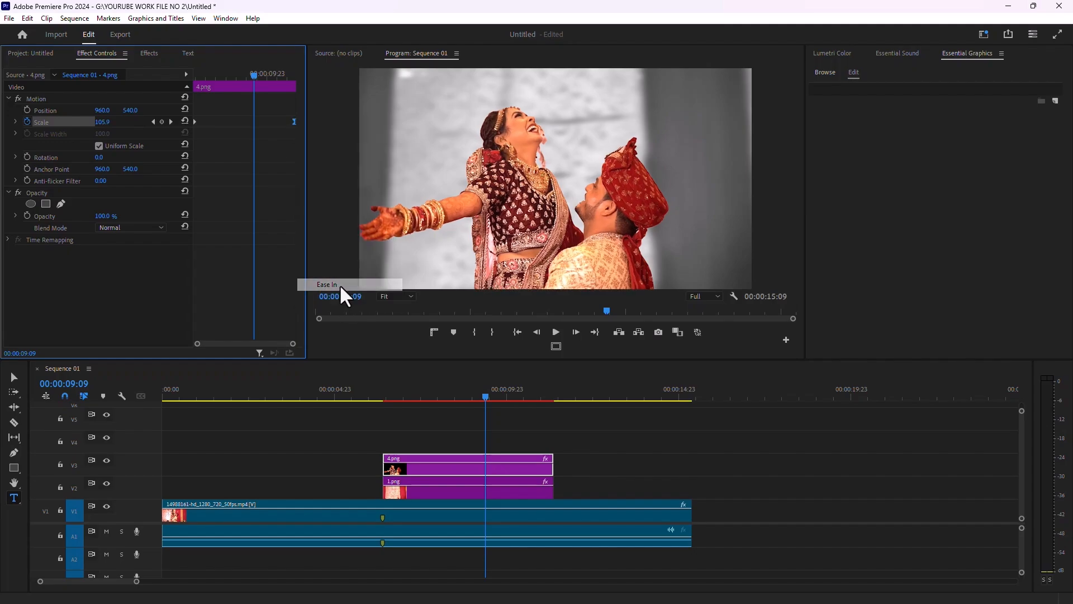
pyautogui.rightClick(193, 122)
pyautogui.click(252, 294)
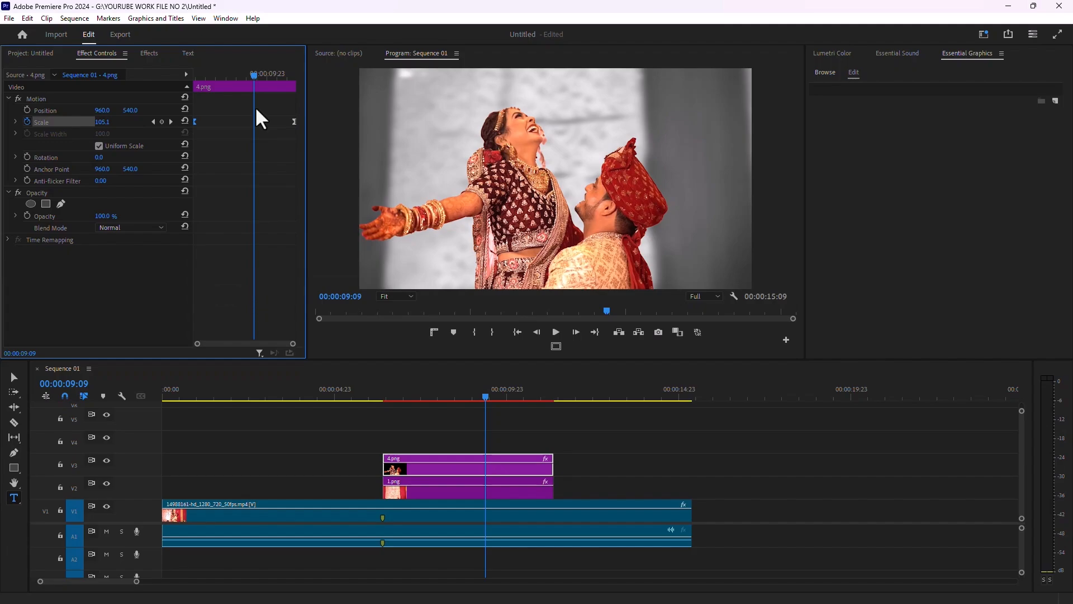
# Step: Lengthen the velocity handles of both 4.png Scale keyframes to form a mid-clip speed peak, keeping the second keyframe at the clip's end
pyautogui.click(15, 121)
pyautogui.click(194, 121)
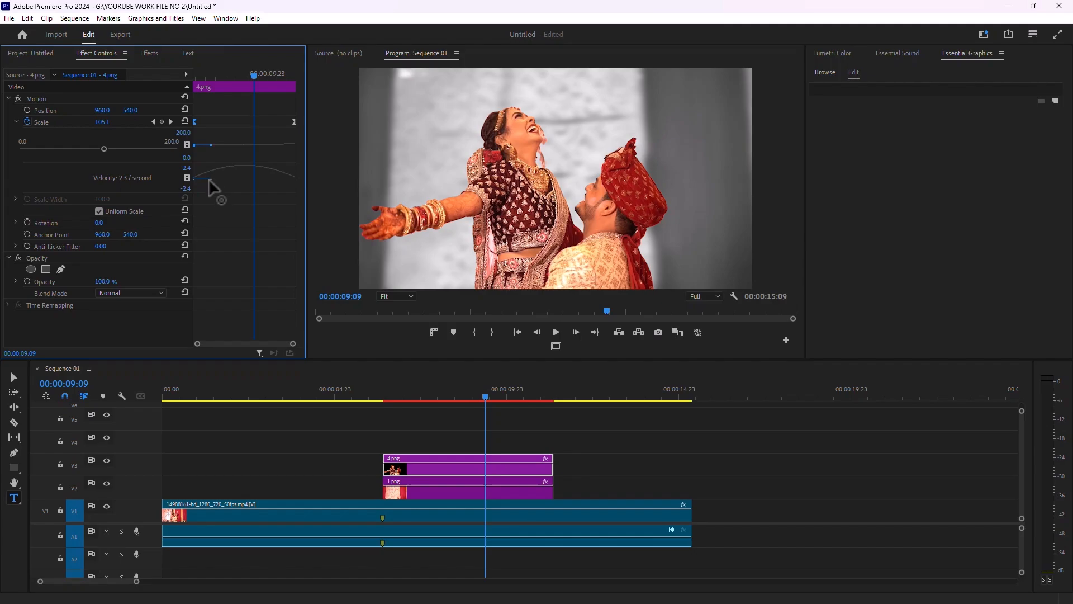
pyautogui.moveTo(212, 179); pyautogui.dragTo(232, 179)
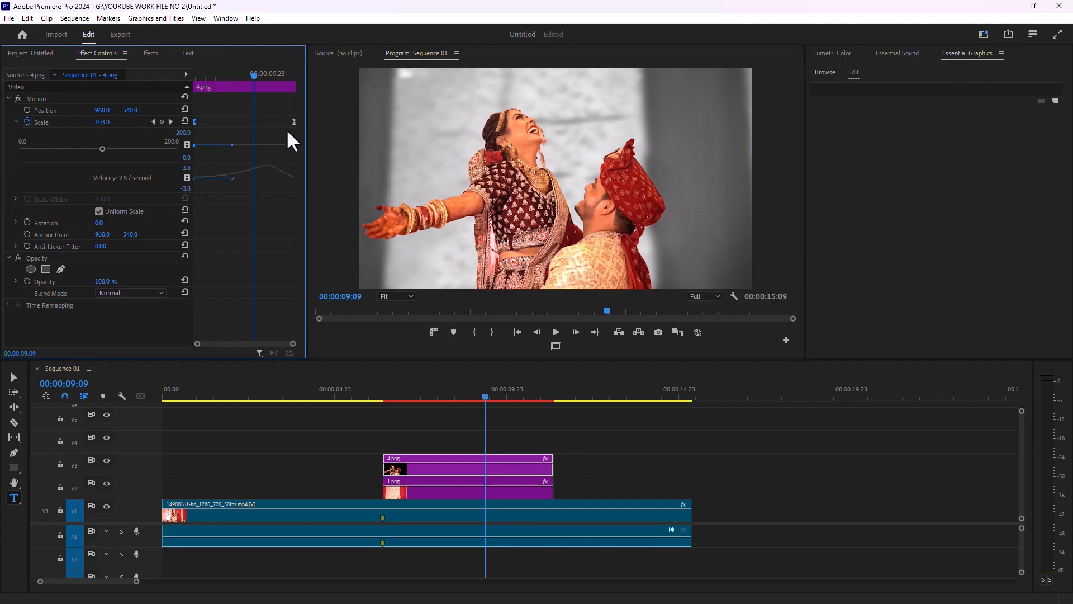
pyautogui.moveTo(292, 119); pyautogui.dragTo(283, 121)
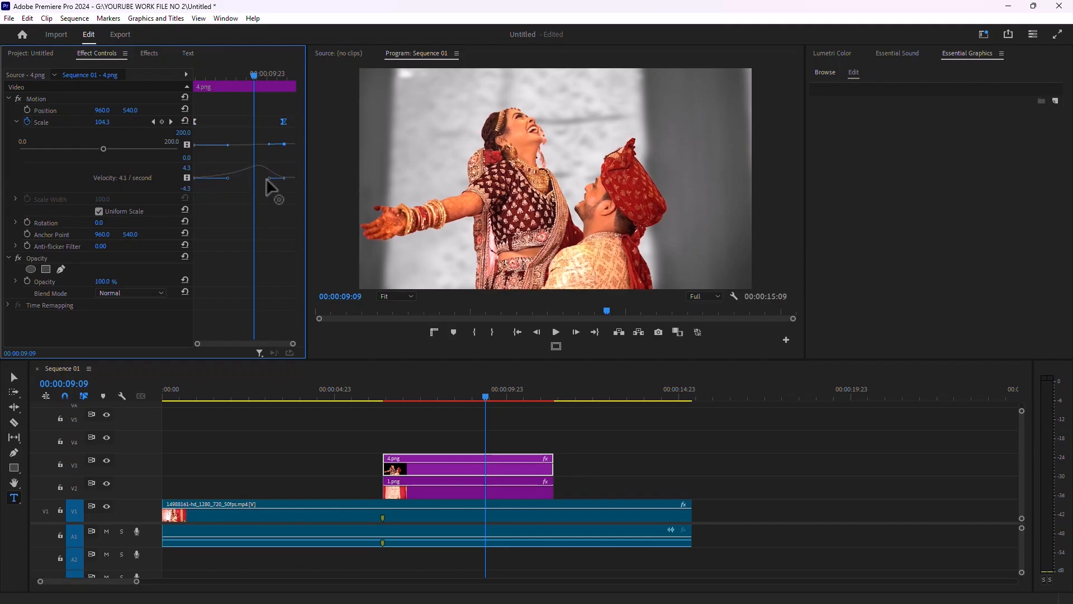
pyautogui.moveTo(269, 175); pyautogui.dragTo(256, 174)
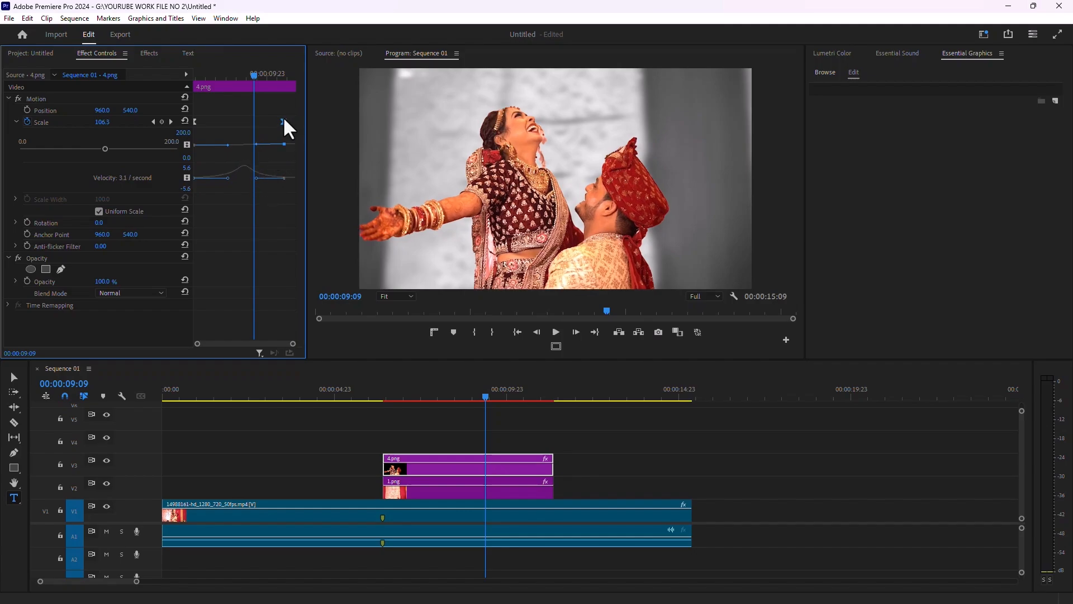
pyautogui.moveTo(256, 176); pyautogui.dragTo(251, 177)
pyautogui.moveTo(283, 119)
pyautogui.mouseDown()
pyautogui.moveTo(300, 122)
pyautogui.moveTo(292, 128)
pyautogui.mouseUp()
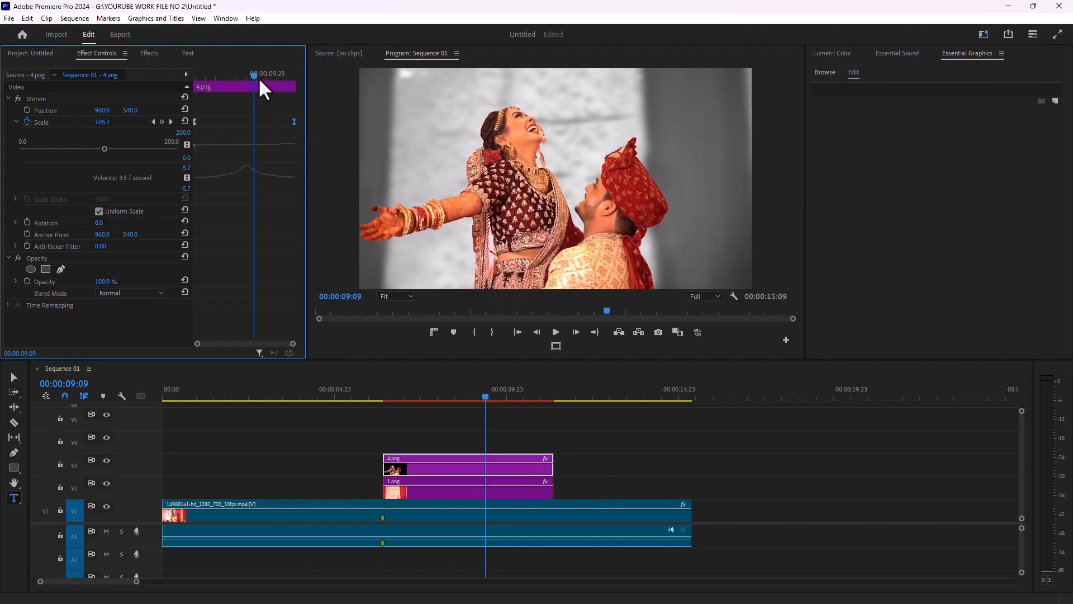
# Step: Play back the still clips from their start to check the eased scale animation of the couple cutout
pyautogui.moveTo(259, 77); pyautogui.dragTo(144, 77)
pyautogui.click(556, 331)
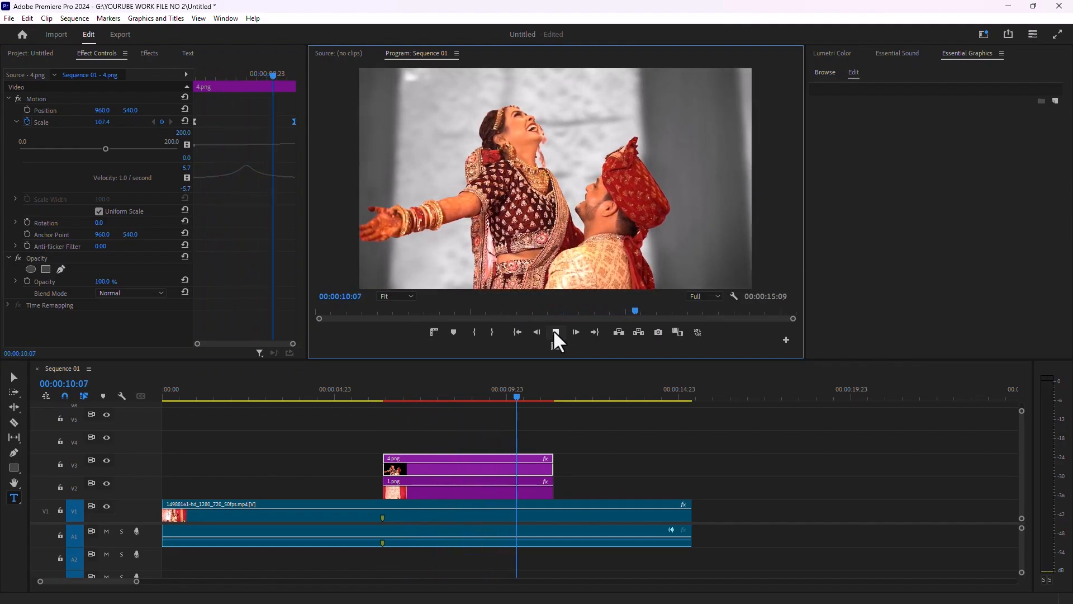
pyautogui.click(557, 332)
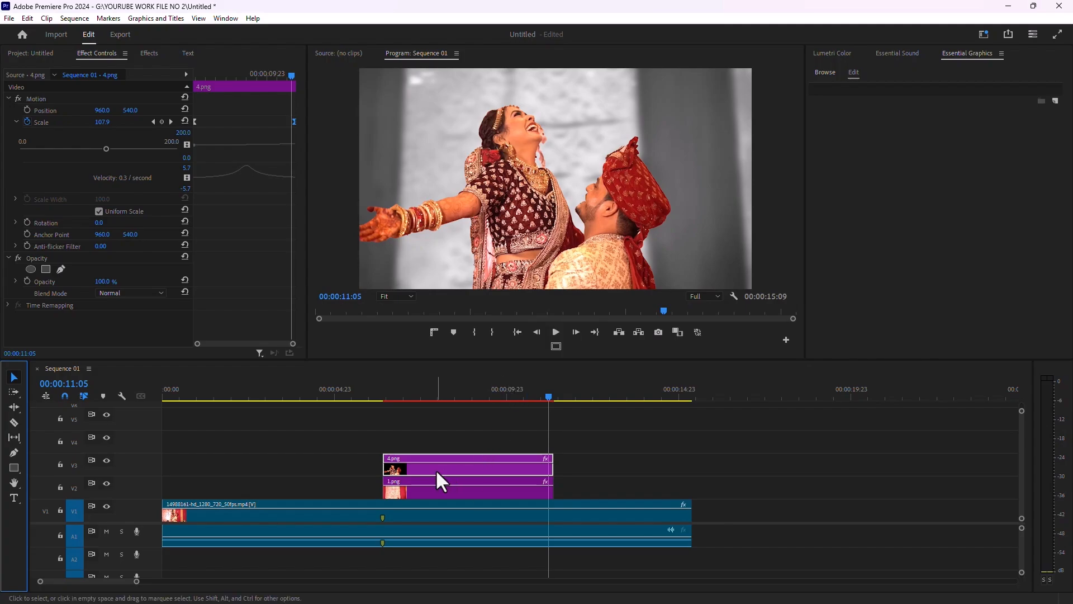
# Step: Move the 4.png clip up to V4 and add a text layer reading "wedding" near the bride's head
pyautogui.moveTo(435, 468); pyautogui.dragTo(436, 447)
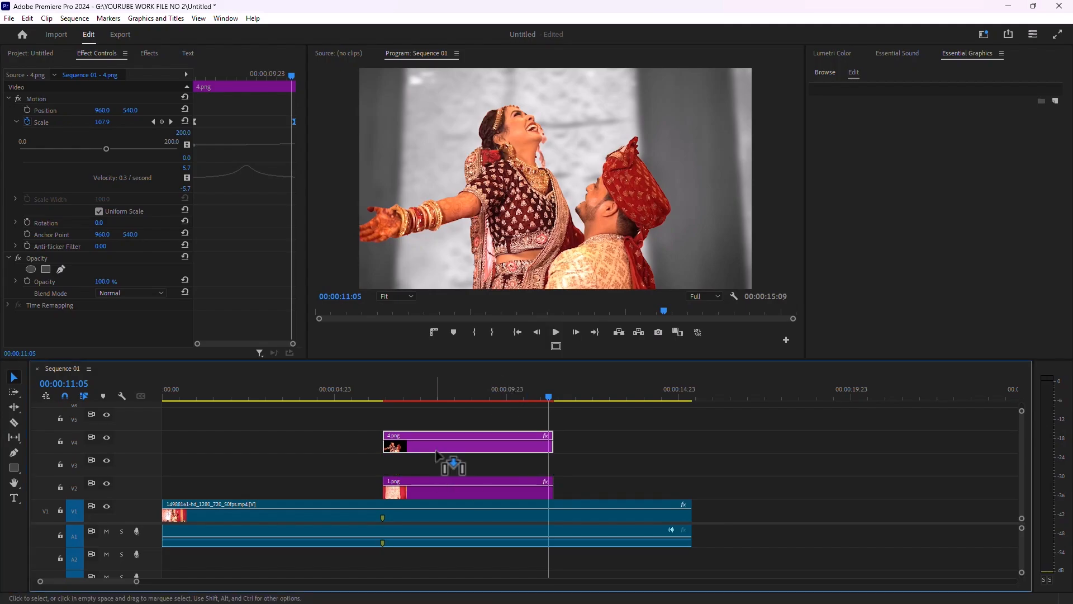
pyautogui.click(14, 497)
pyautogui.click(445, 129)
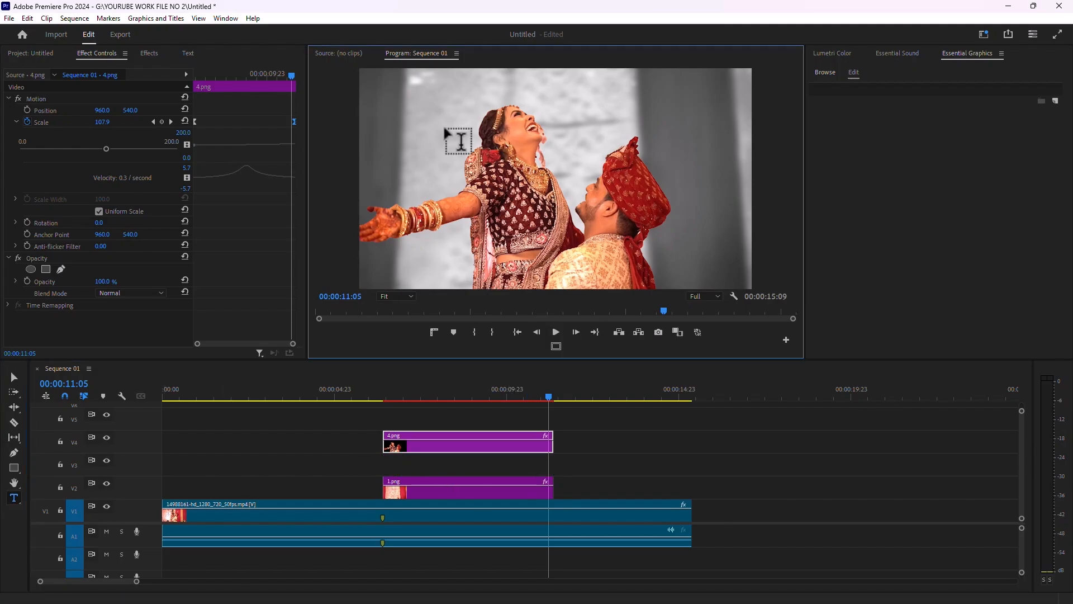
pyautogui.write('wedding')
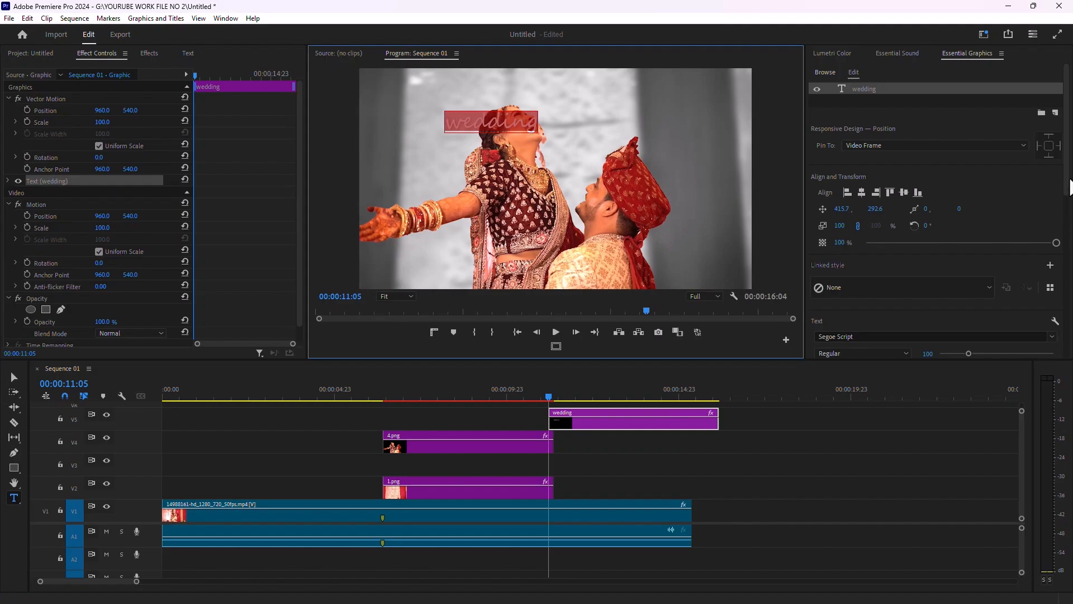
# Step: Set the title font to Fira Sans Ultra, enlarge it to scale 319 at position 329.3, 350, and capitalize it as "Wedding"
pyautogui.click(1070, 179)
pyautogui.moveTo(1067, 180); pyautogui.dragTo(1068, 220)
pyautogui.click(855, 245)
pyautogui.click(883, 437)
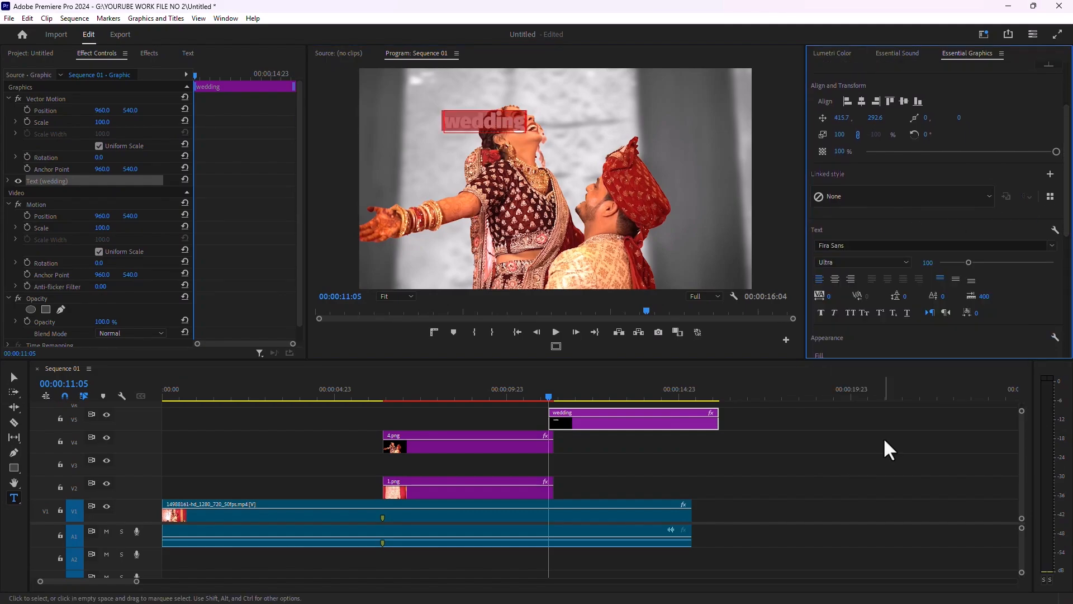
pyautogui.moveTo(840, 136); pyautogui.dragTo(914, 101)
pyautogui.write('Wedding')
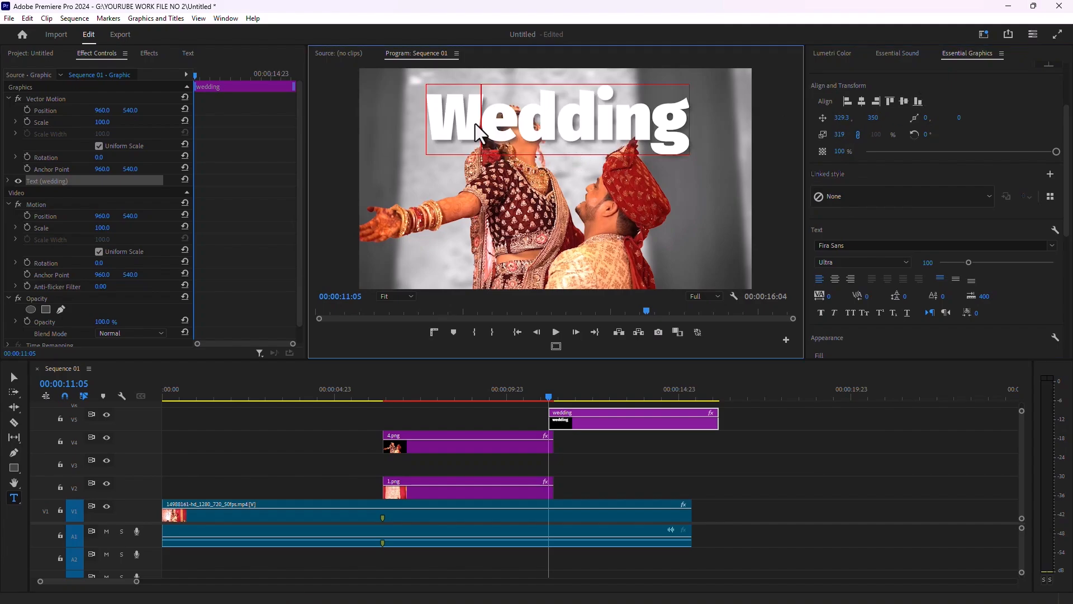
# Step: Fill the Wedding text with a linear gradient from red FF0000 to a very dark red
pyautogui.doubleClick(555, 134)
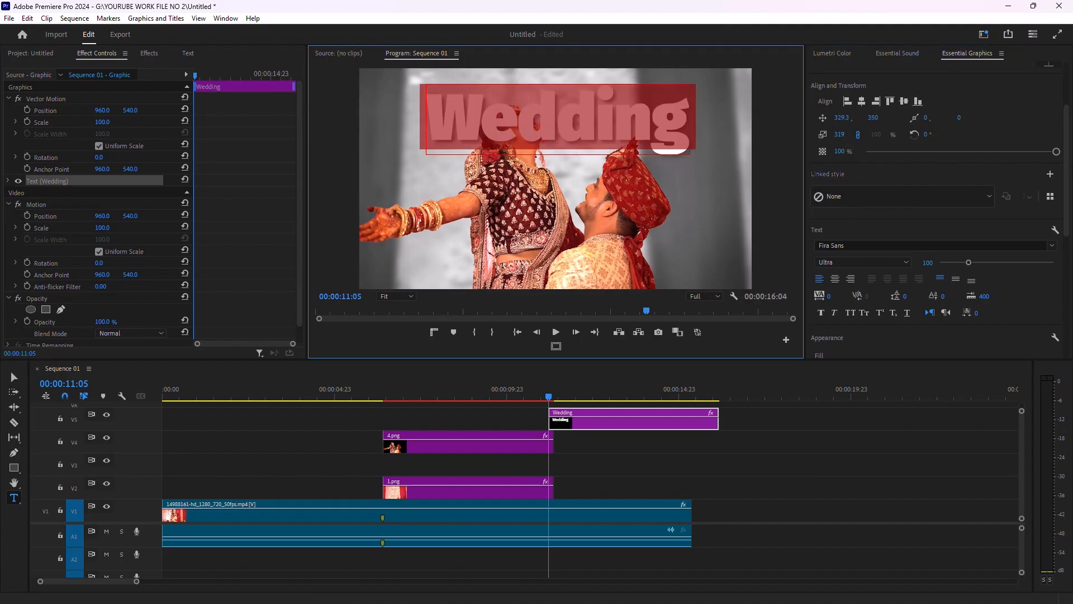
pyautogui.moveTo(1066, 159); pyautogui.dragTo(1066, 274)
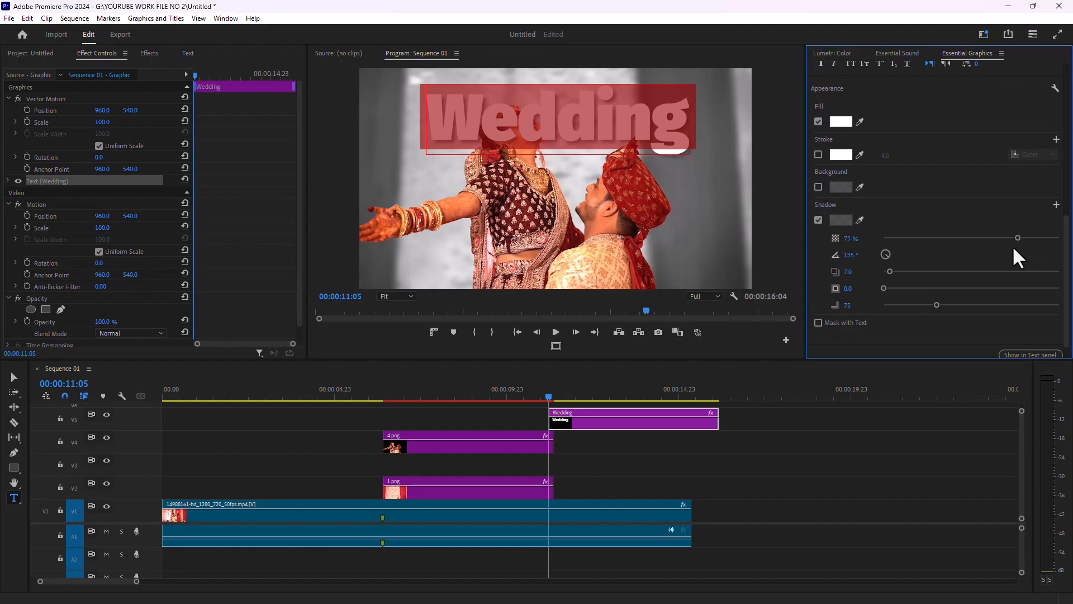
pyautogui.click(841, 121)
pyautogui.click(725, 232)
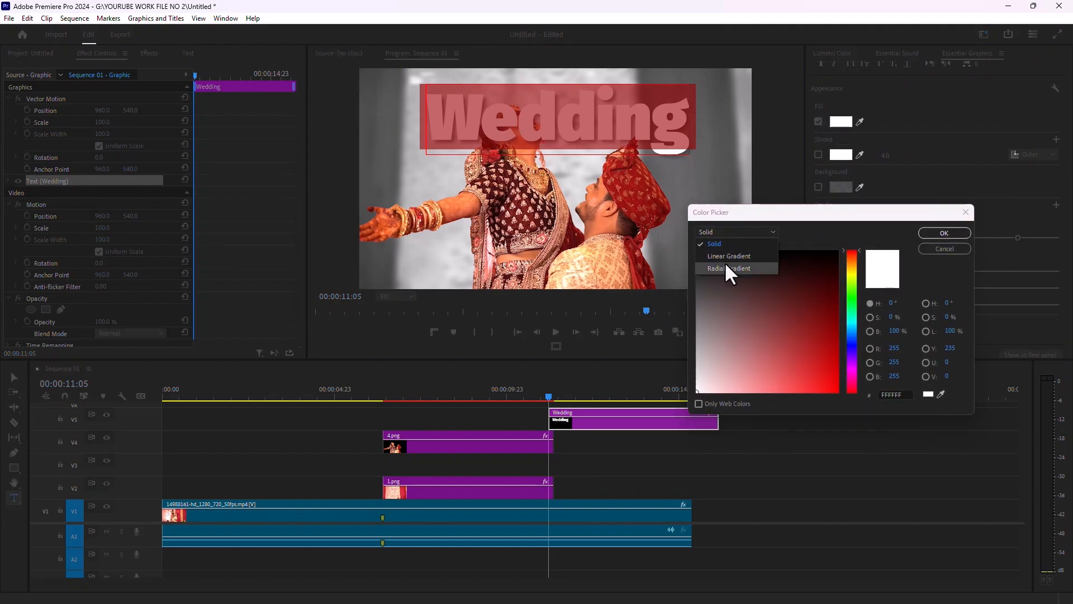
pyautogui.click(733, 256)
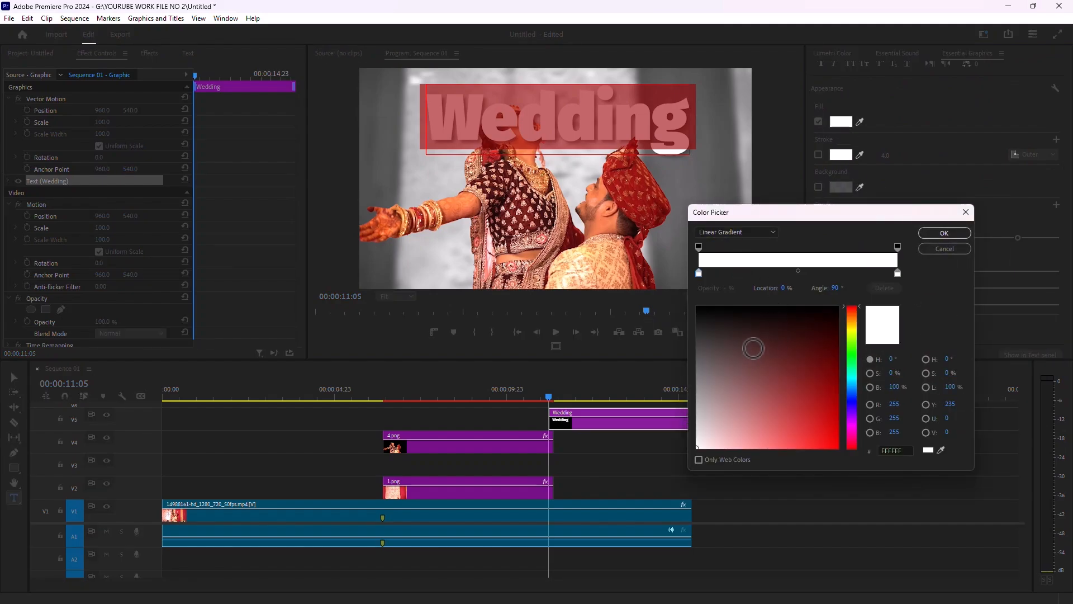
pyautogui.moveTo(754, 348); pyautogui.dragTo(850, 450)
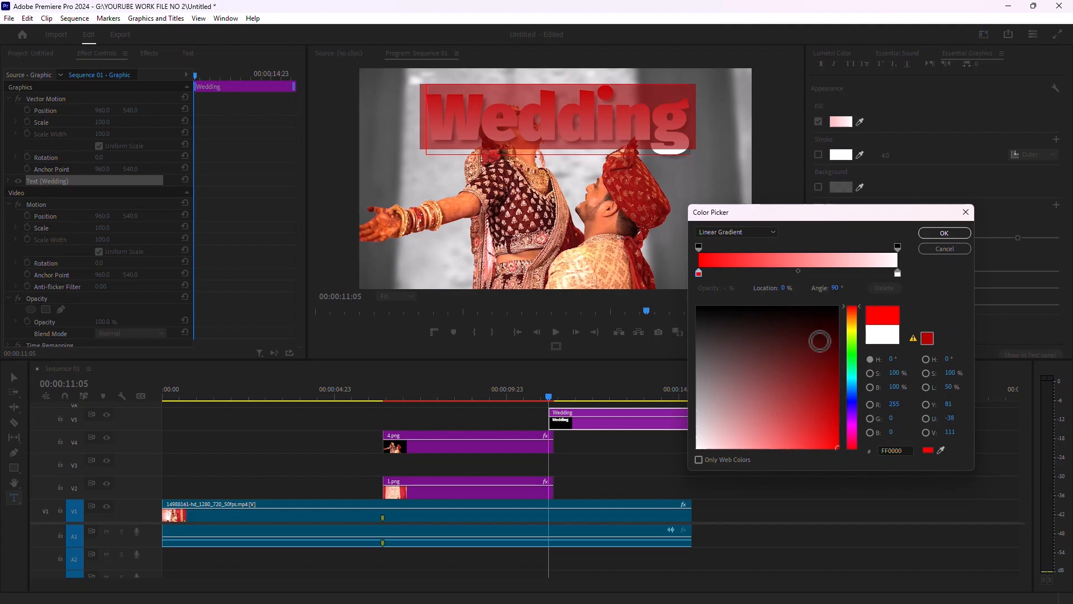
pyautogui.click(897, 273)
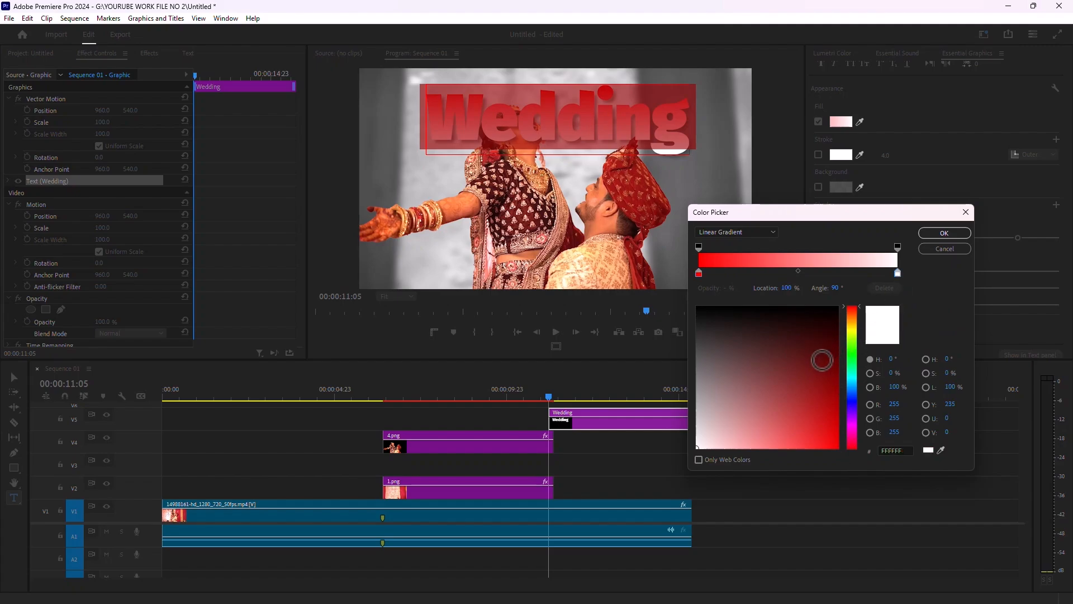
pyautogui.click(841, 331)
pyautogui.moveTo(843, 332); pyautogui.dragTo(840, 332)
pyautogui.click(955, 231)
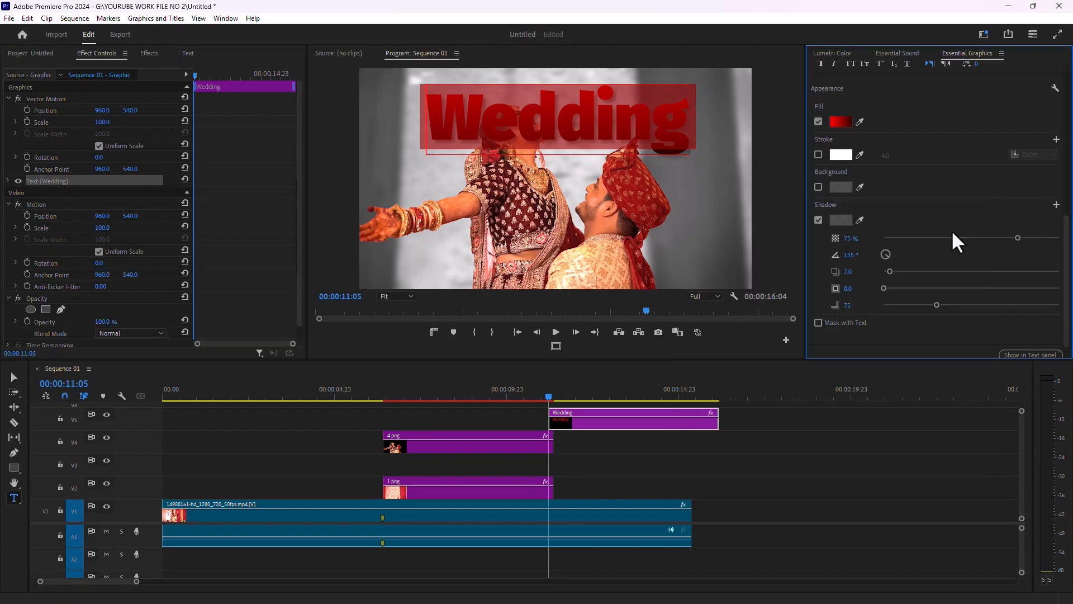
# Step: Move the Wedding text clip to V3 between 1.png and 4.png, aligned with their start, and scrub through it
pyautogui.click(14, 378)
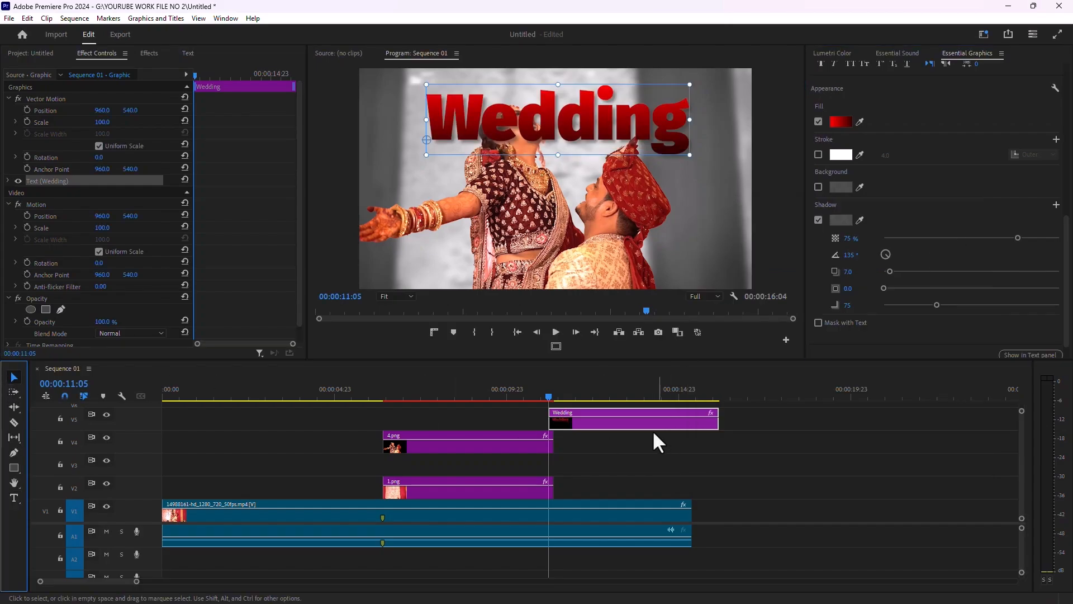
pyautogui.moveTo(653, 430); pyautogui.dragTo(486, 469)
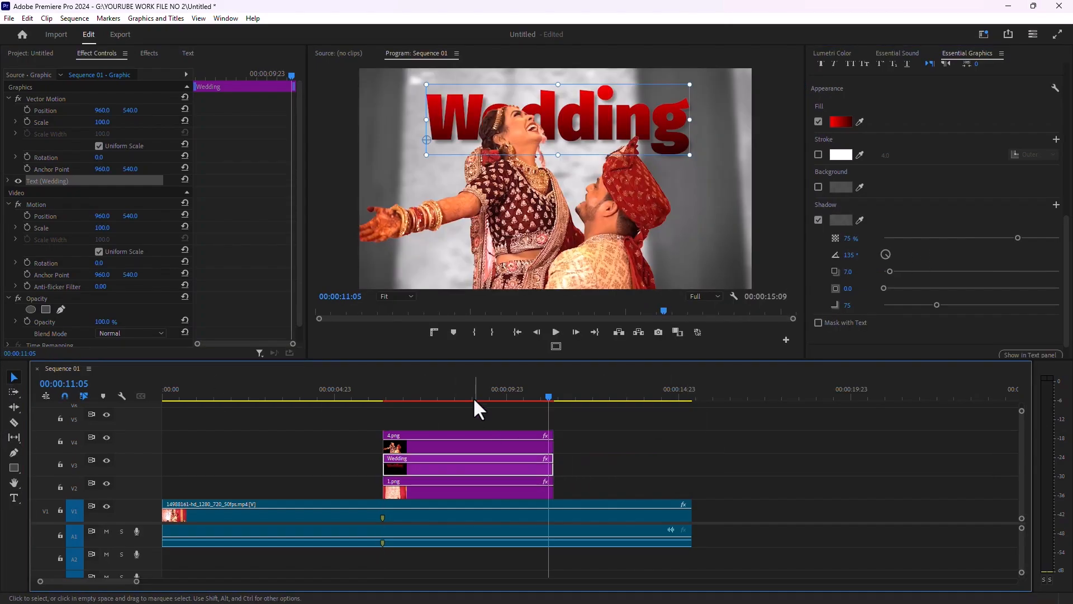
pyautogui.moveTo(473, 397); pyautogui.dragTo(507, 401)
pyautogui.moveTo(506, 398); pyautogui.dragTo(428, 391)
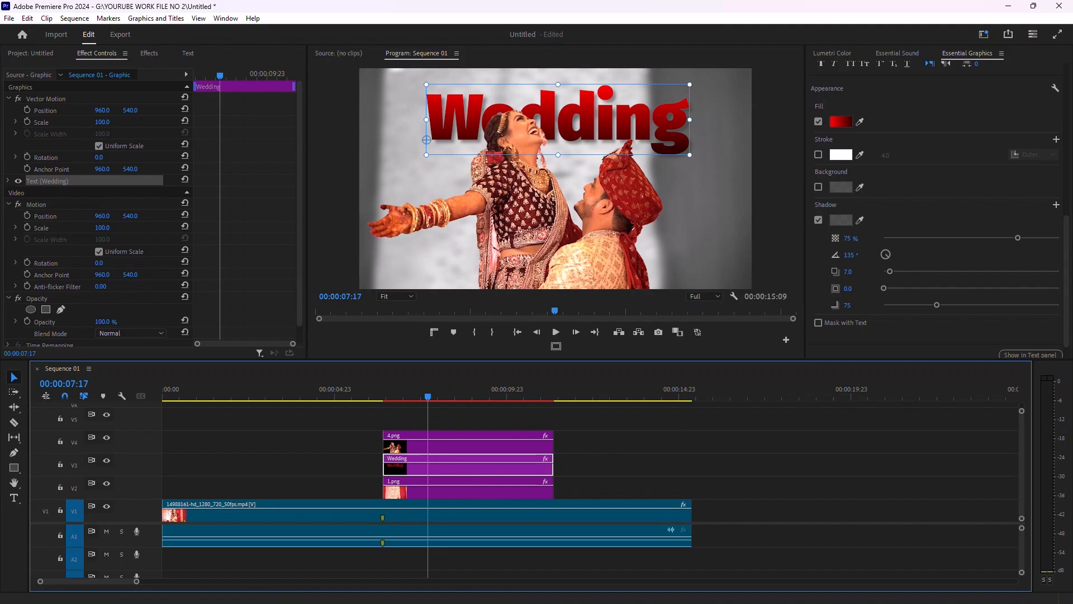
# Step: Enlarge the Wedding text to scale 371 and reposition it to 211, 322
pyautogui.moveTo(1067, 267); pyautogui.dragTo(1066, 116)
pyautogui.moveTo(839, 226); pyautogui.dragTo(781, 212)
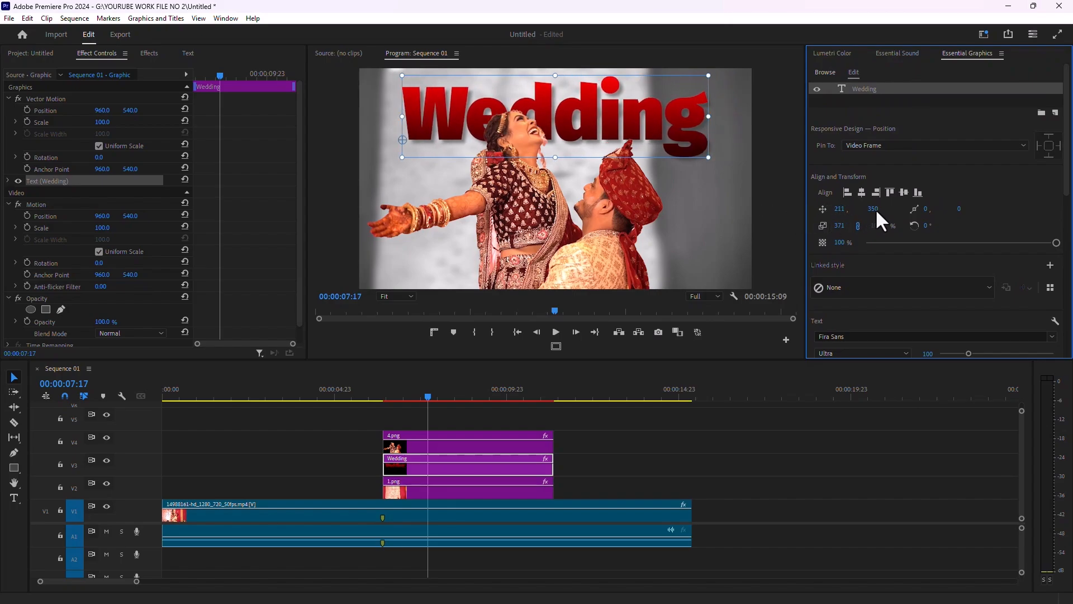
pyautogui.moveTo(876, 209); pyautogui.dragTo(859, 210)
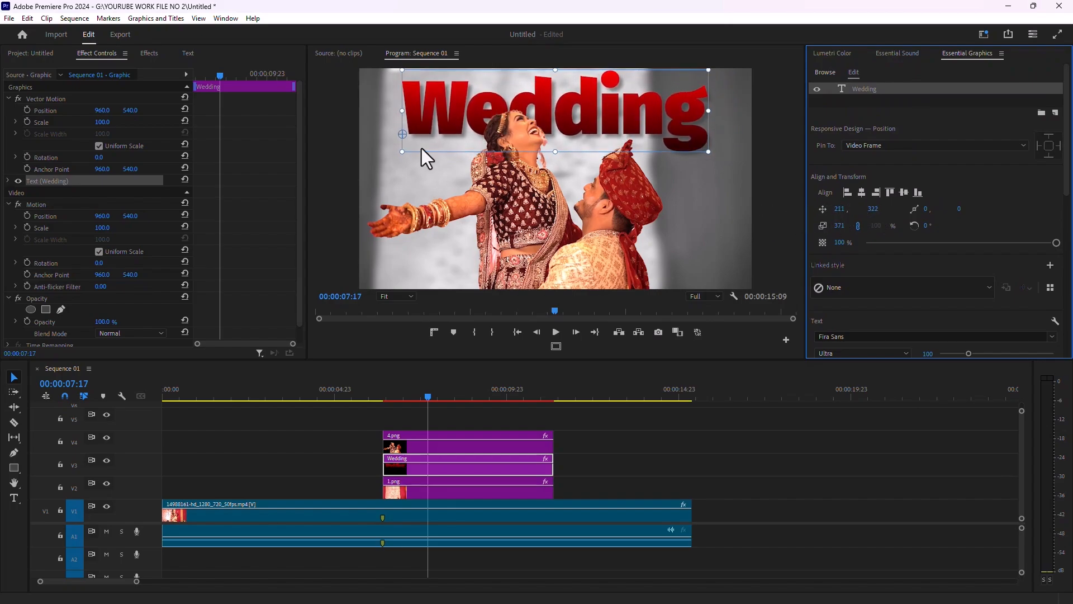
pyautogui.click(609, 185)
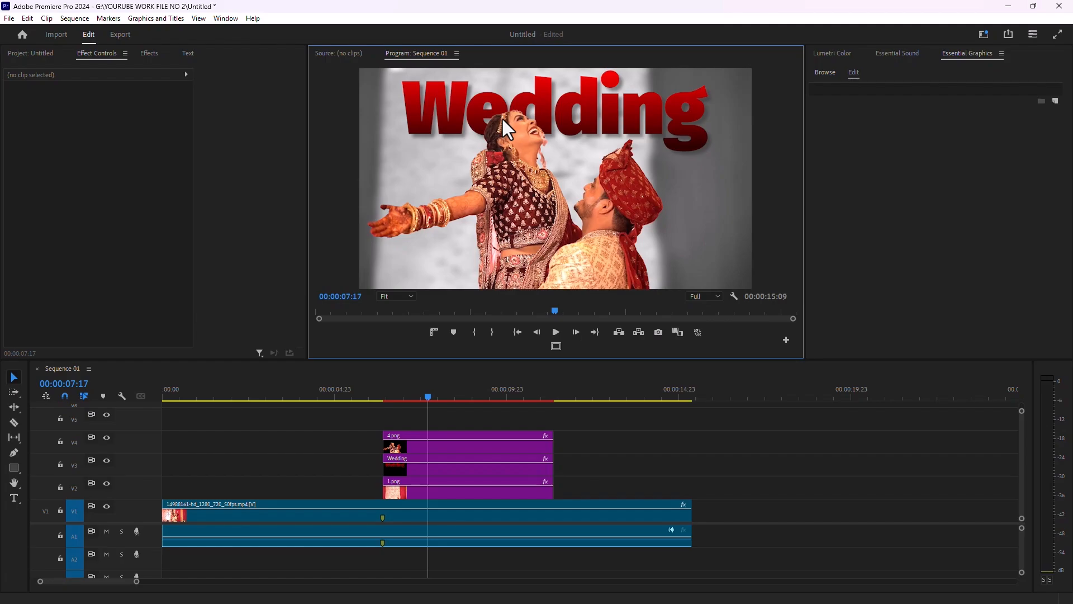
# Step: Add a second text layer reading "Celebration" below the Wedding title at 00:00:09:23 and select its text
pyautogui.click(14, 499)
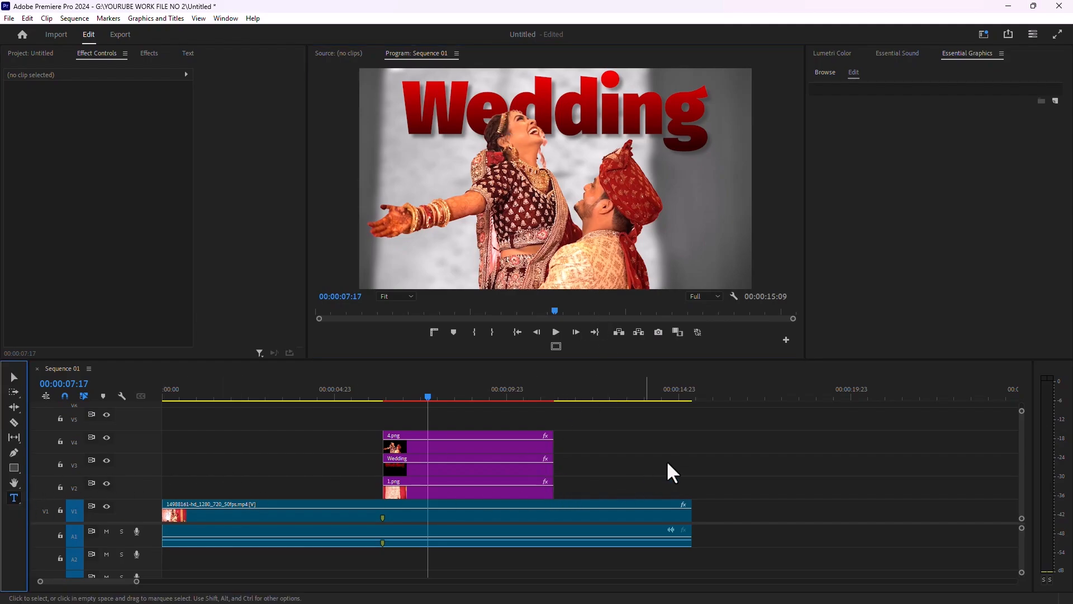
pyautogui.moveTo(584, 399); pyautogui.dragTo(506, 400)
pyautogui.click(413, 177)
pyautogui.write('Celebration')
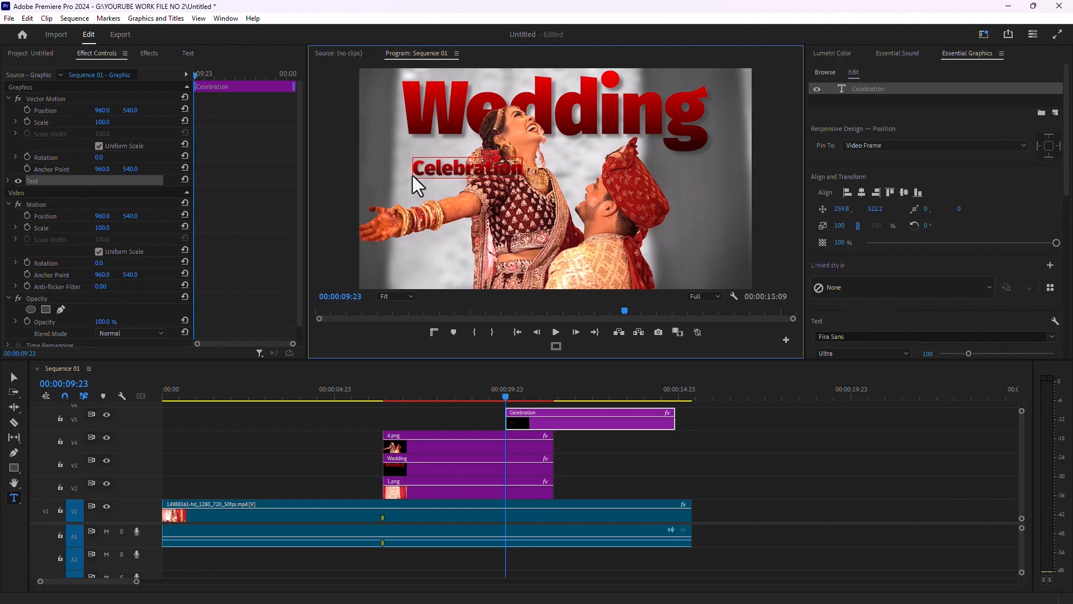
pyautogui.doubleClick(476, 176)
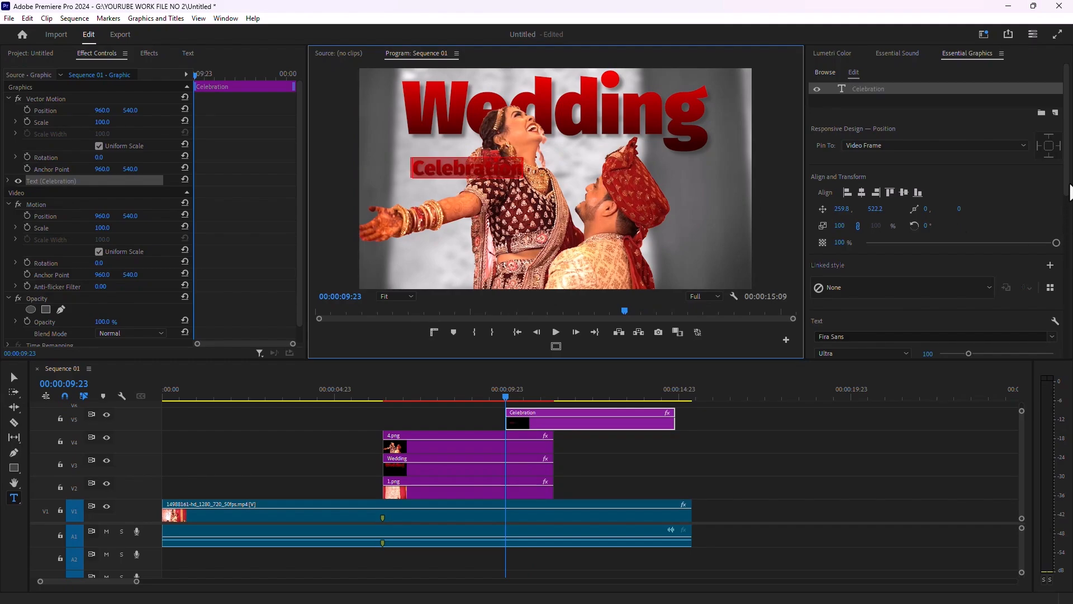
# Step: Change the Celebration text's font to Segoe Script
pyautogui.moveTo(1067, 190); pyautogui.dragTo(1060, 235)
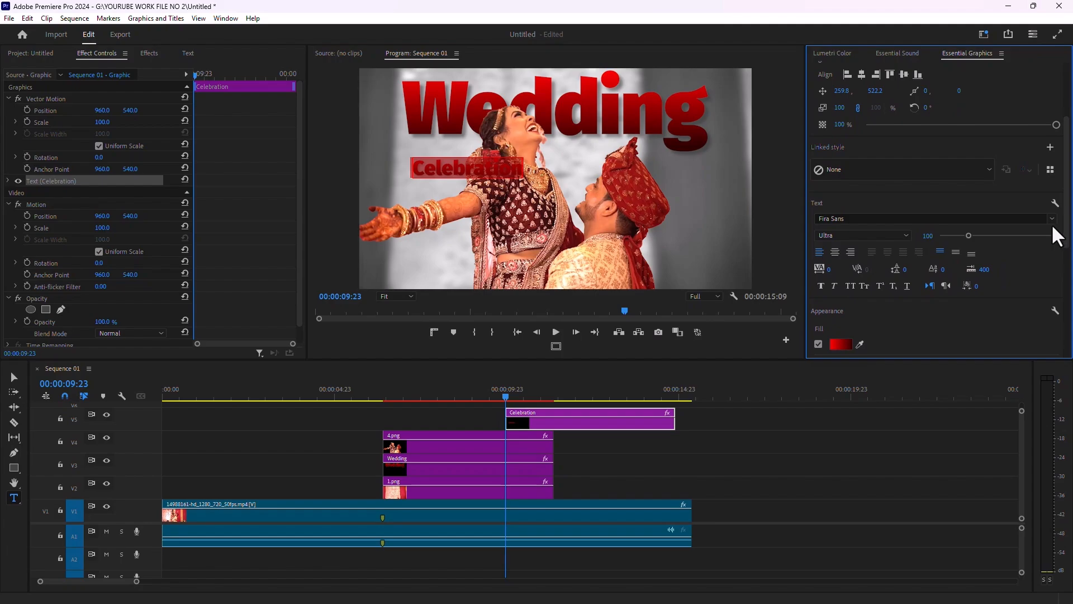
pyautogui.click(1053, 219)
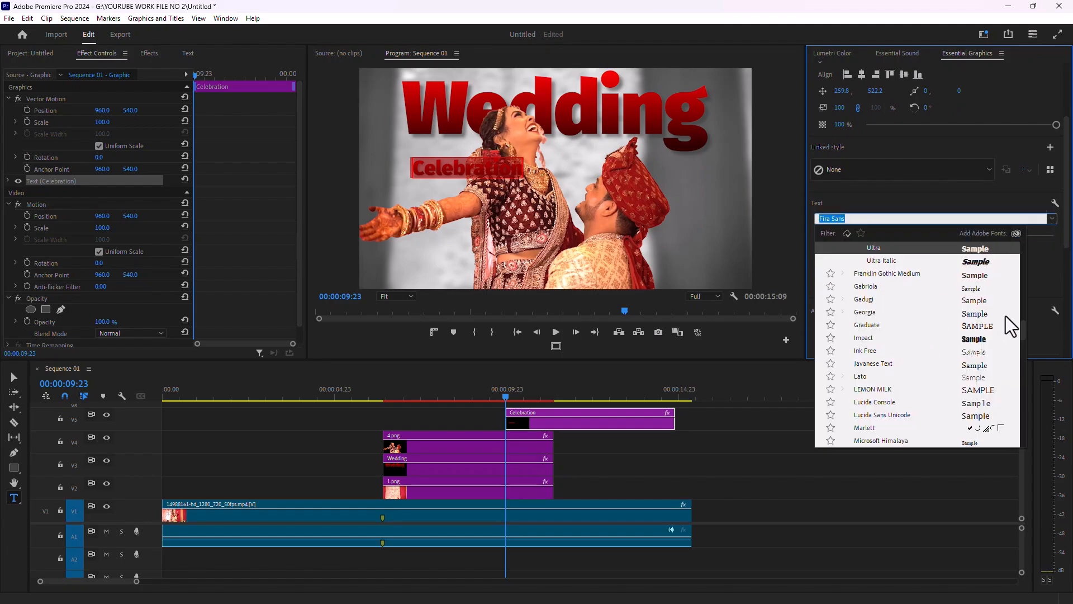
pyautogui.moveTo(1021, 327); pyautogui.dragTo(1021, 244)
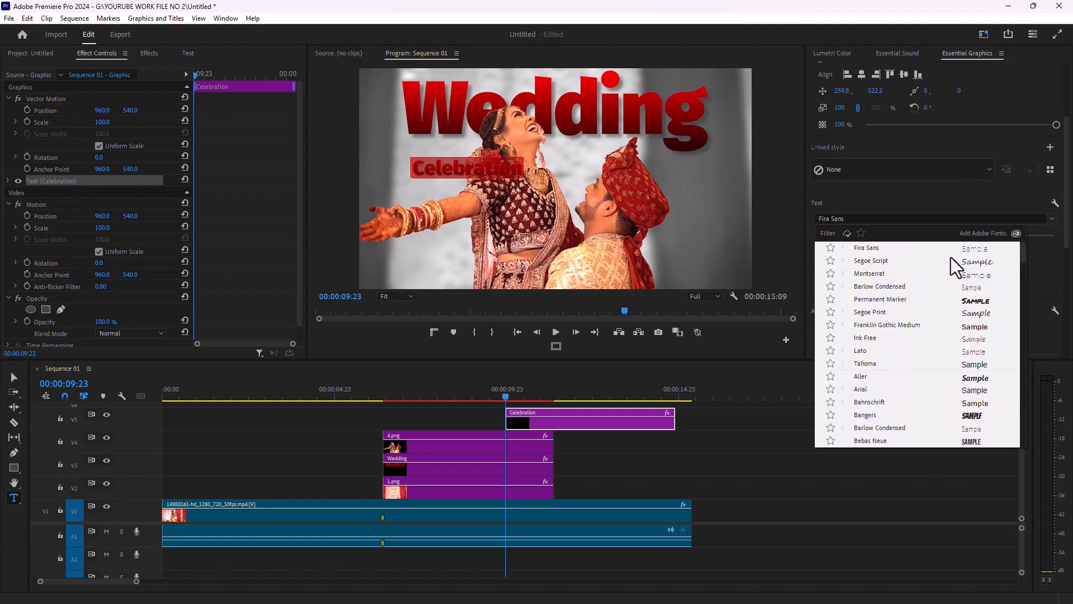
pyautogui.click(888, 263)
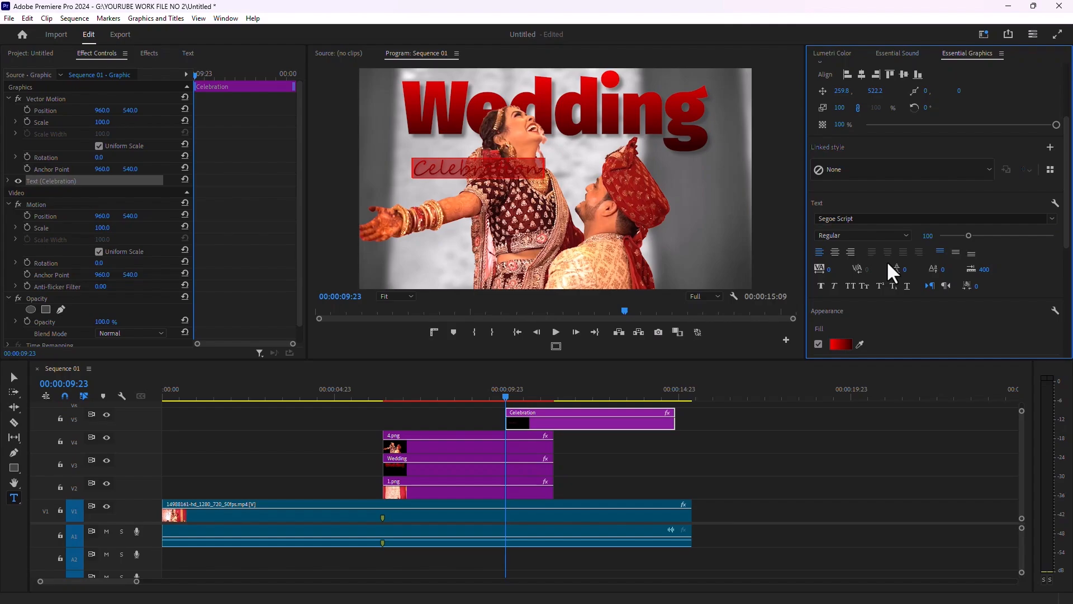
# Step: Change the Celebration text's fill from a linear gradient to solid white FFFFFF
pyautogui.click(838, 342)
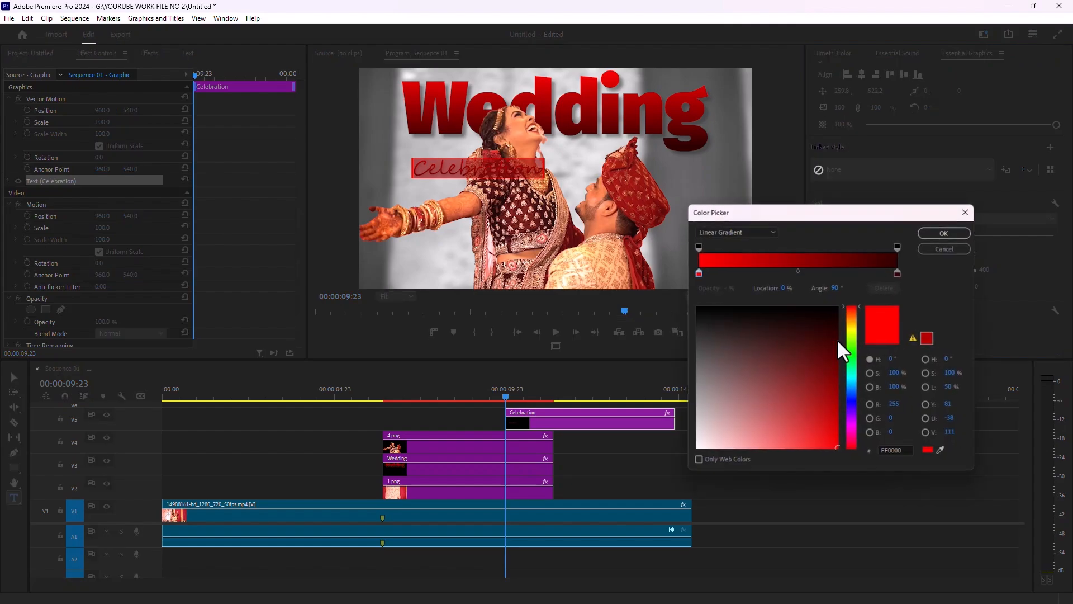
pyautogui.click(722, 233)
pyautogui.click(723, 247)
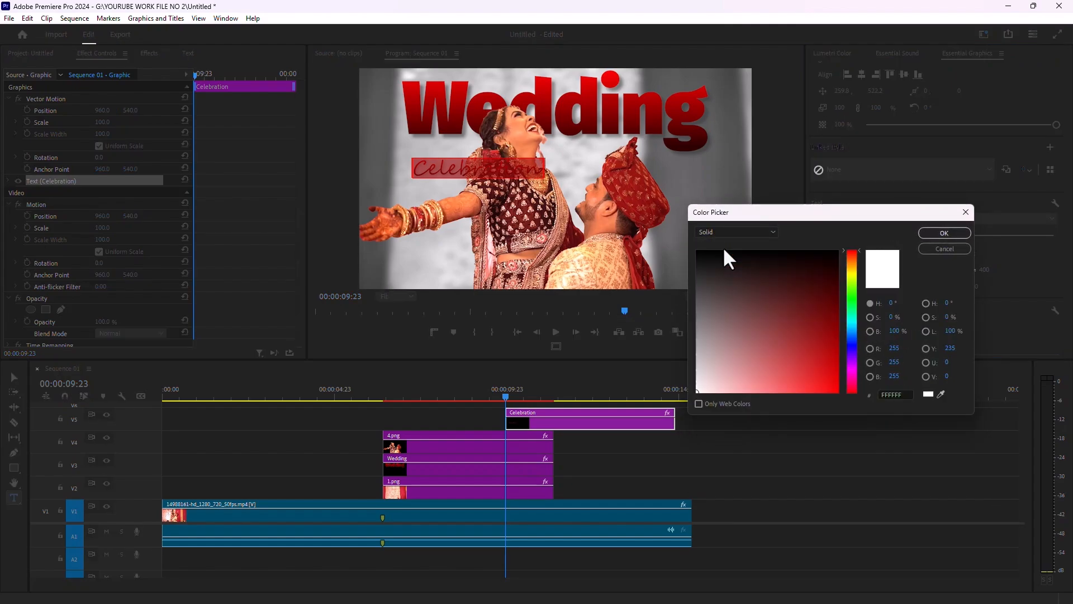
pyautogui.click(939, 230)
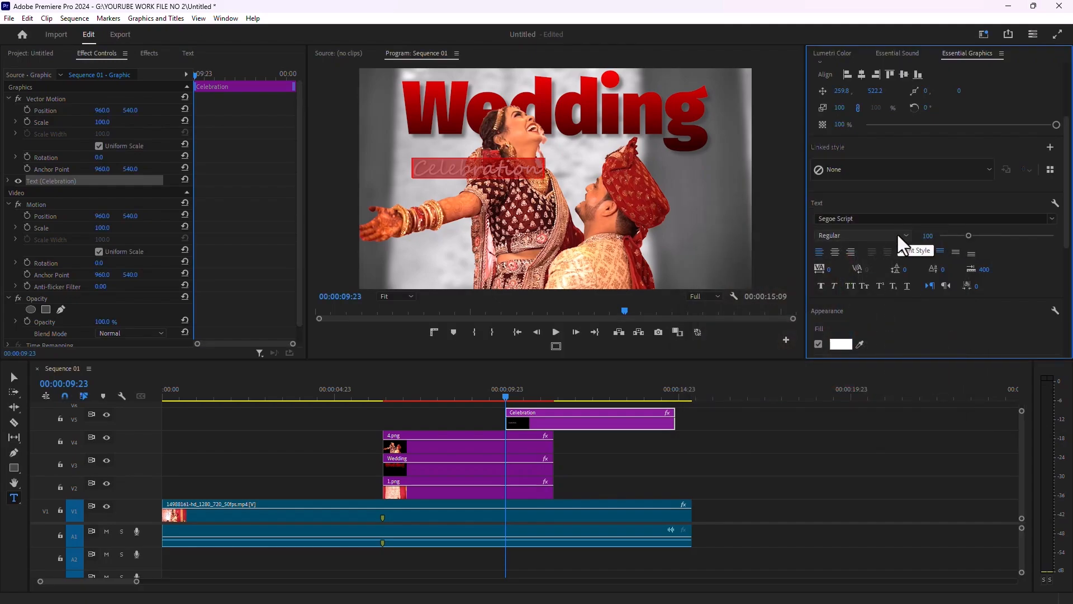
# Step: Enlarge the Celebration text to scale 159 and reposition it to 447, 301 over the Wedding title
pyautogui.scroll(3, 871, 246)
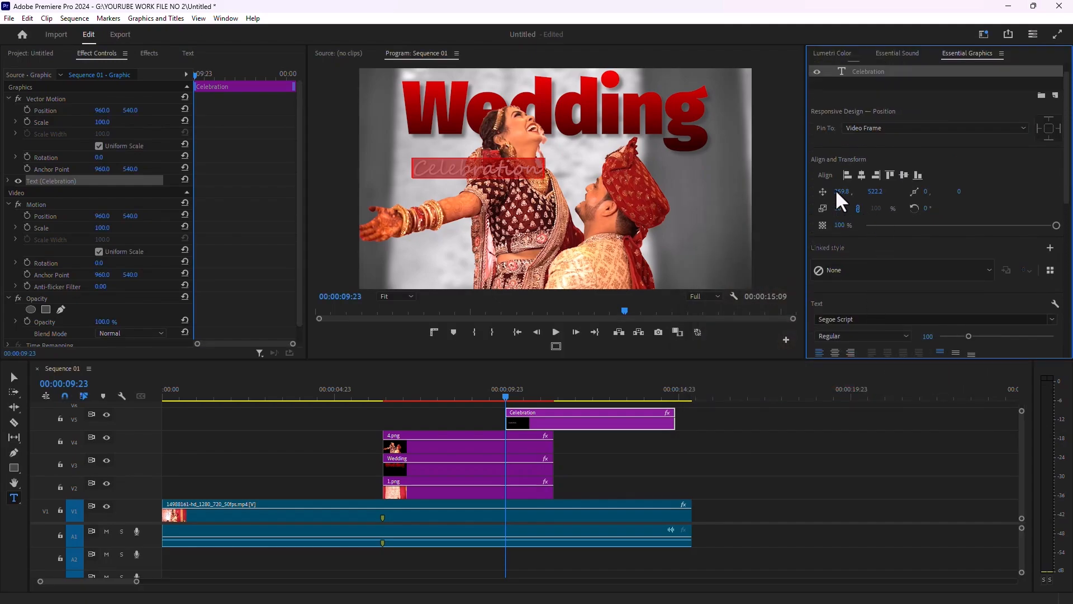
pyautogui.moveTo(836, 191); pyautogui.dragTo(748, 199)
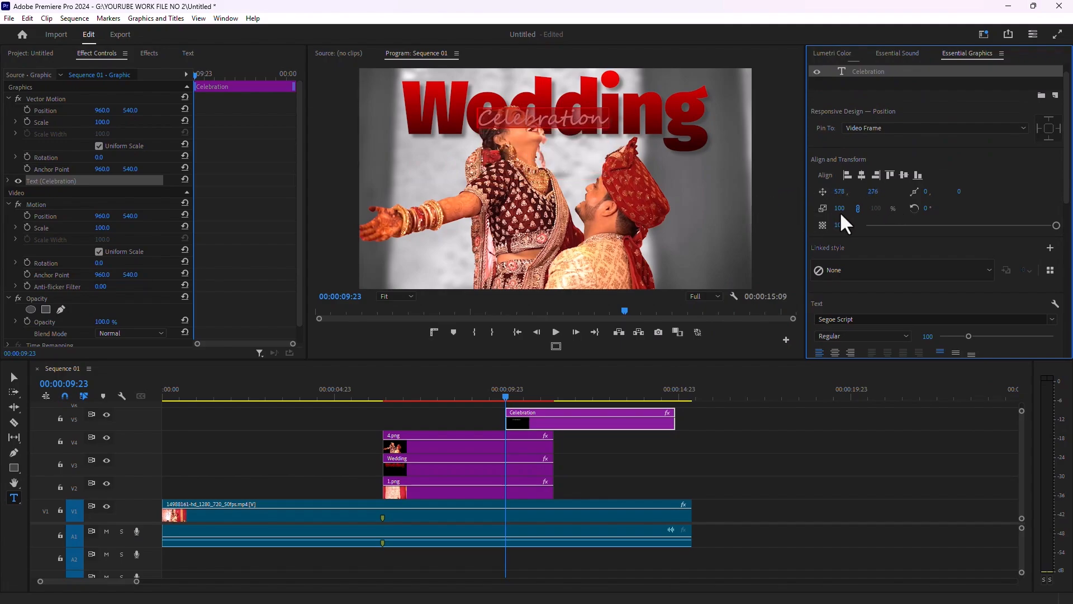
pyautogui.moveTo(840, 208); pyautogui.dragTo(768, 191)
pyautogui.moveTo(874, 192); pyautogui.dragTo(889, 192)
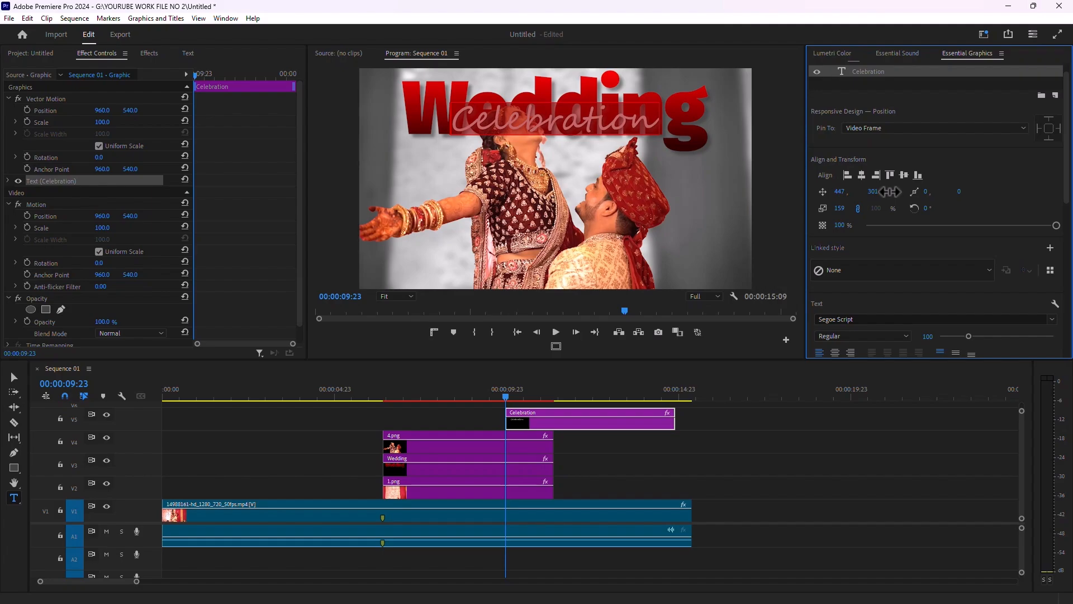
# Step: Move 4.png up to V5, place the Celebration clip on V4 aligned with the other layers' start, and play back the result
pyautogui.click(14, 378)
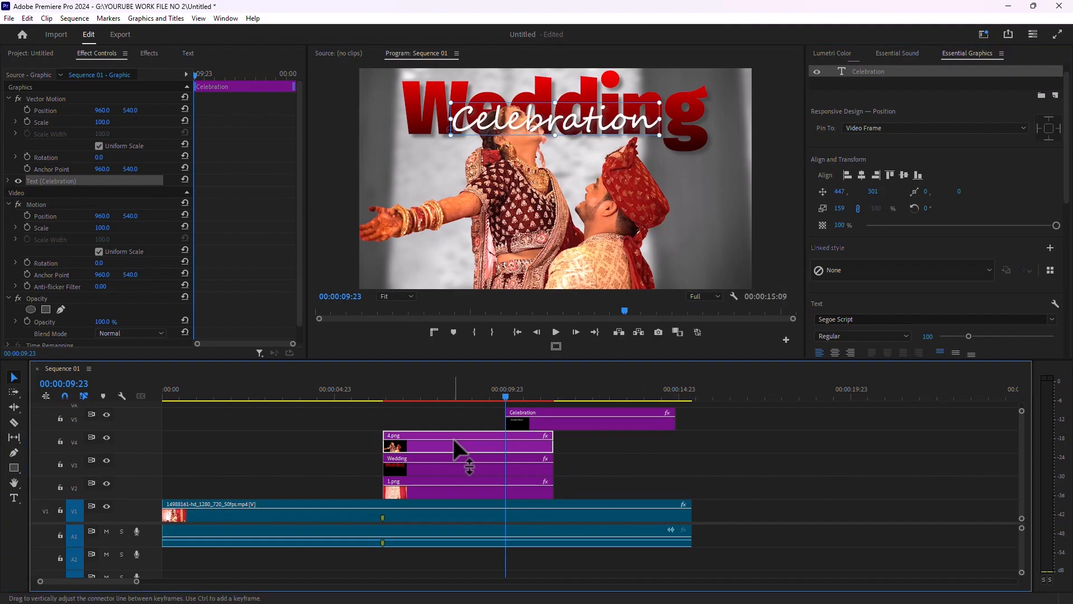
pyautogui.moveTo(464, 442); pyautogui.dragTo(385, 411)
pyautogui.moveTo(531, 425); pyautogui.dragTo(411, 425)
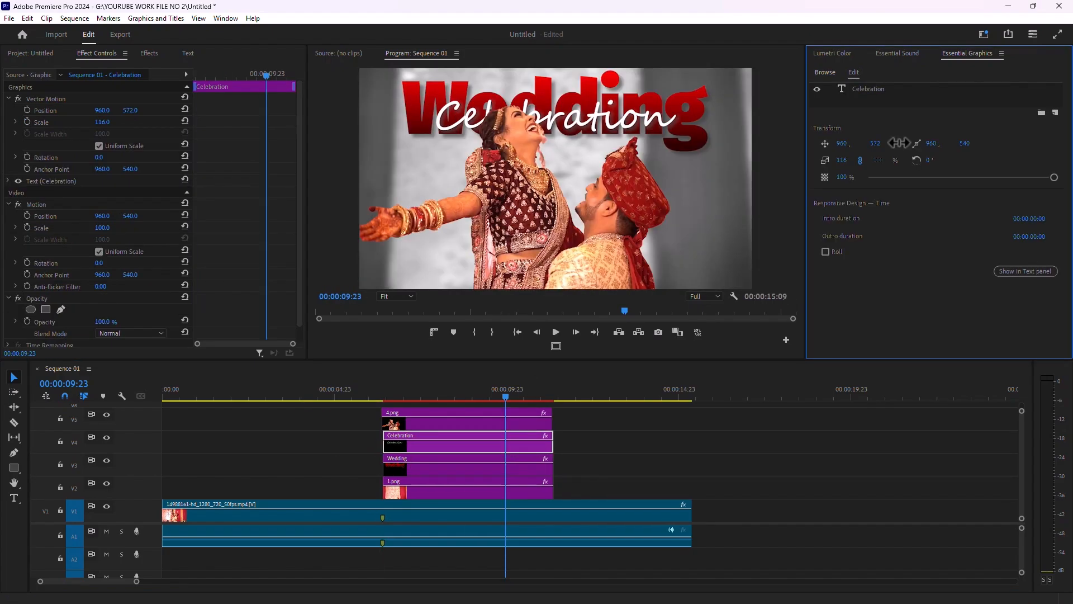
pyautogui.click(347, 391)
pyautogui.click(556, 332)
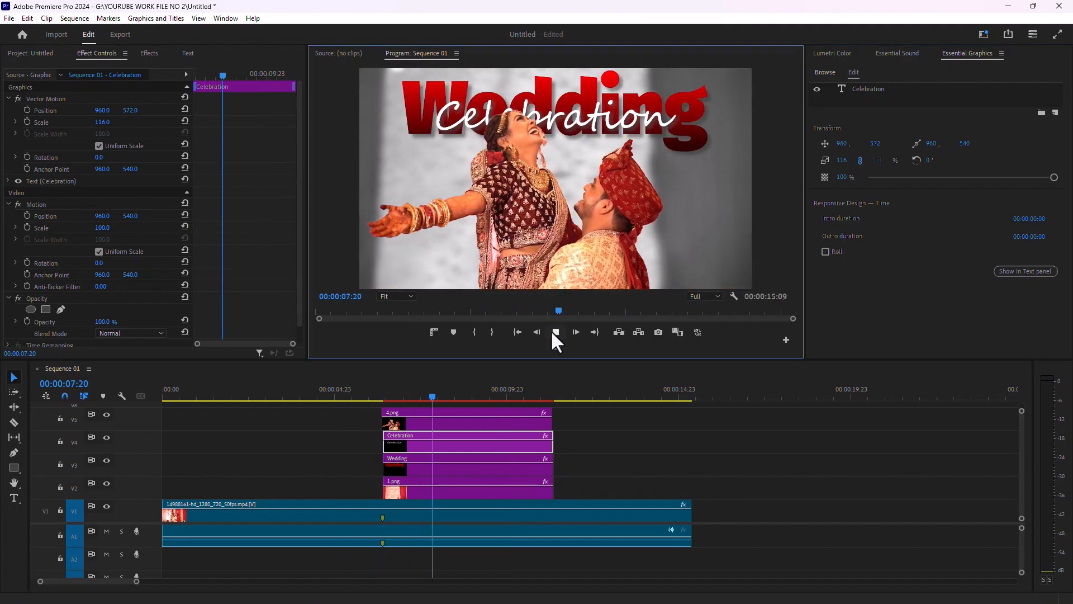
pyautogui.click(553, 334)
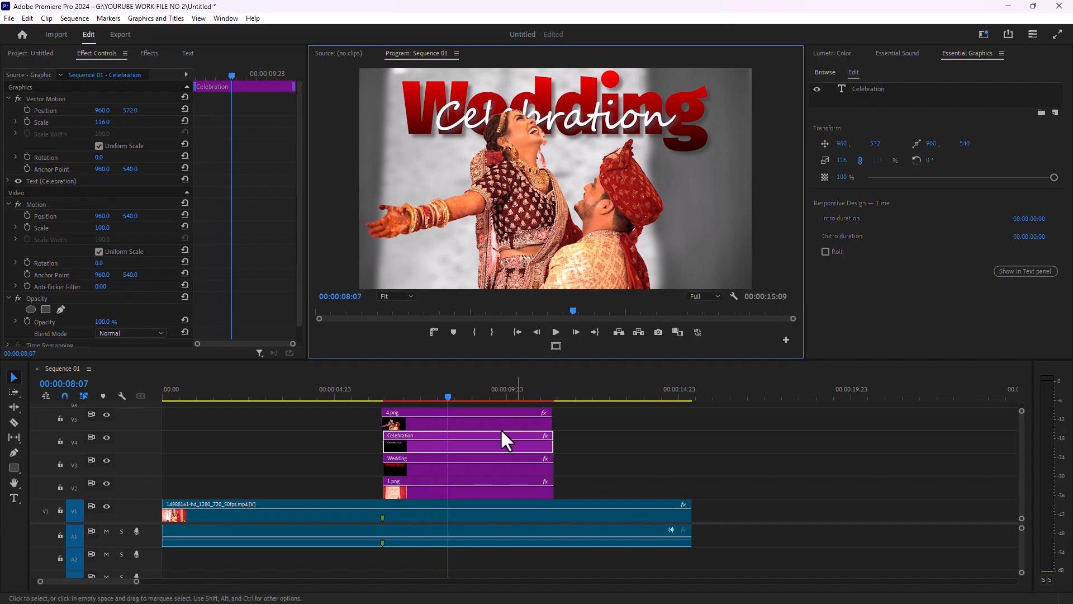
# Step: Apply the default transition to the start of the Wedding clip and play back the fade-in
pyautogui.click(455, 468)
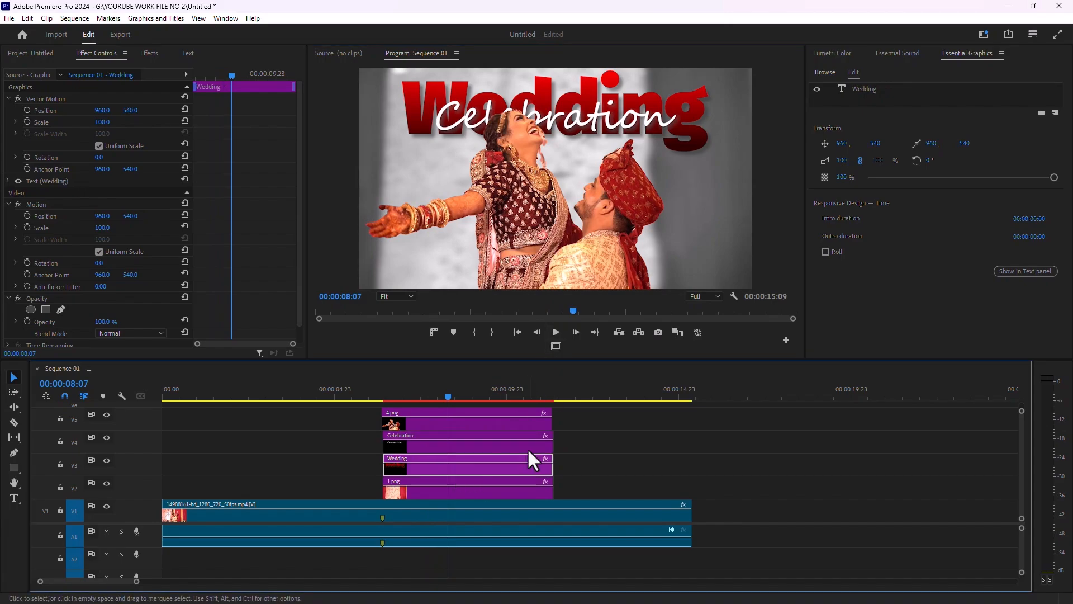
pyautogui.rightClick(385, 462)
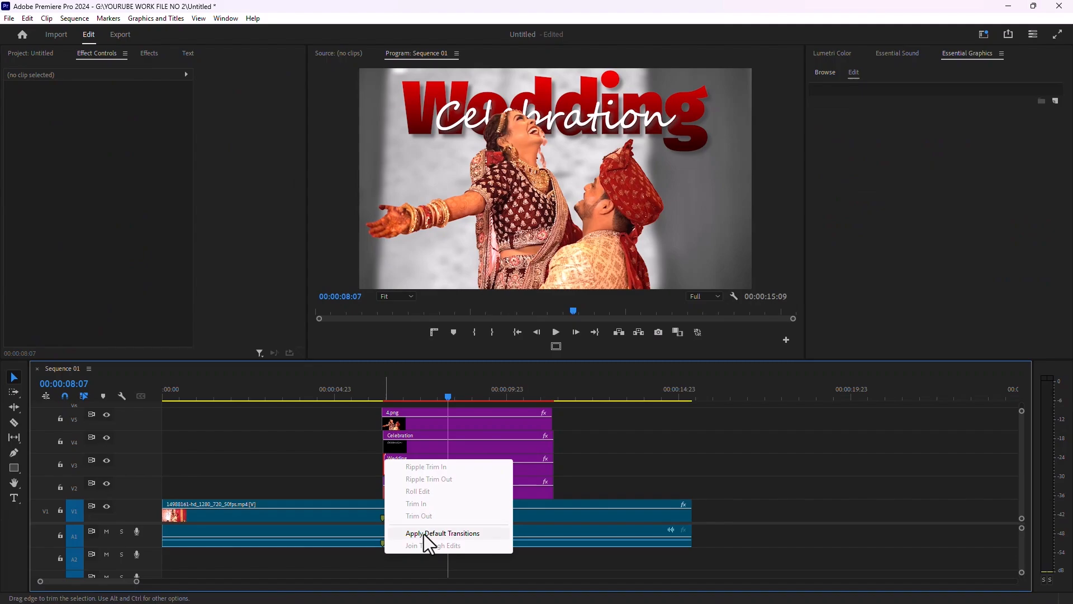
pyautogui.click(424, 533)
pyautogui.click(358, 389)
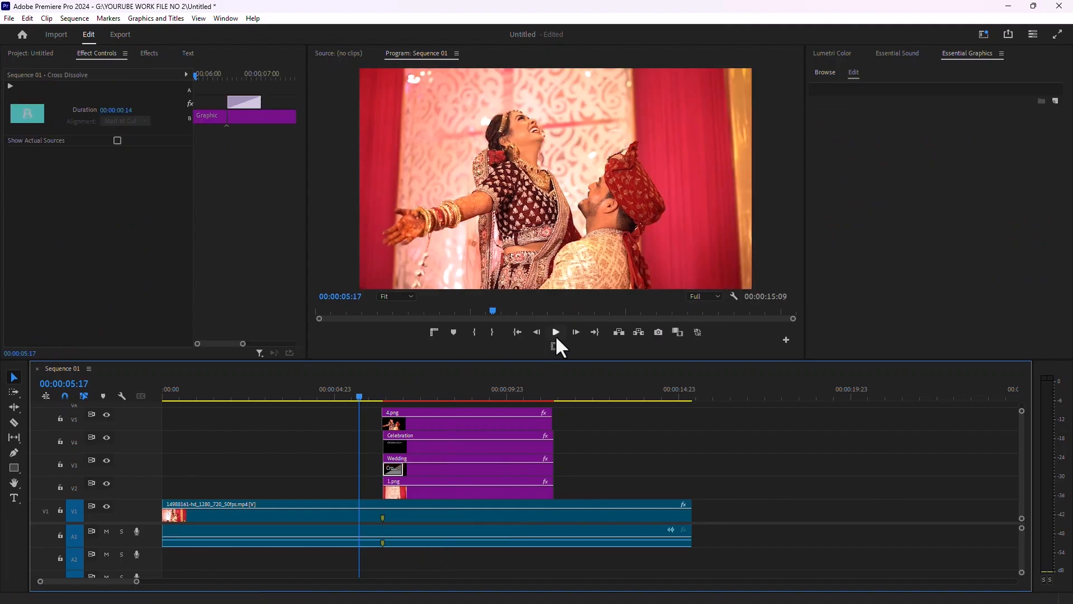
pyautogui.click(557, 339)
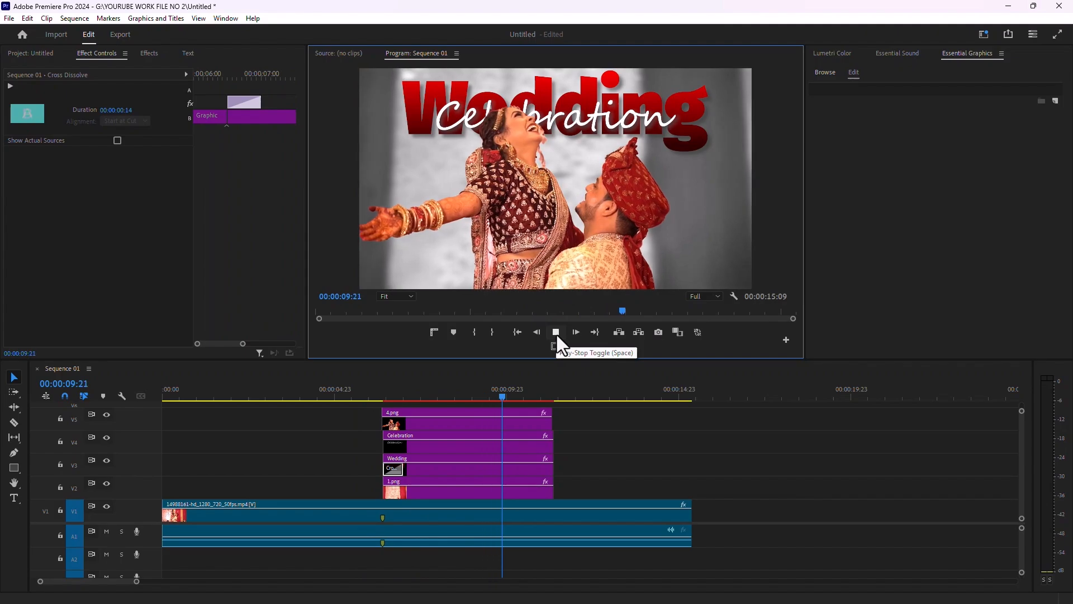
# Step: Split the V1 wedding video at the start of the freeze-frame layers and move its second part to where those layers end
pyautogui.click(471, 420)
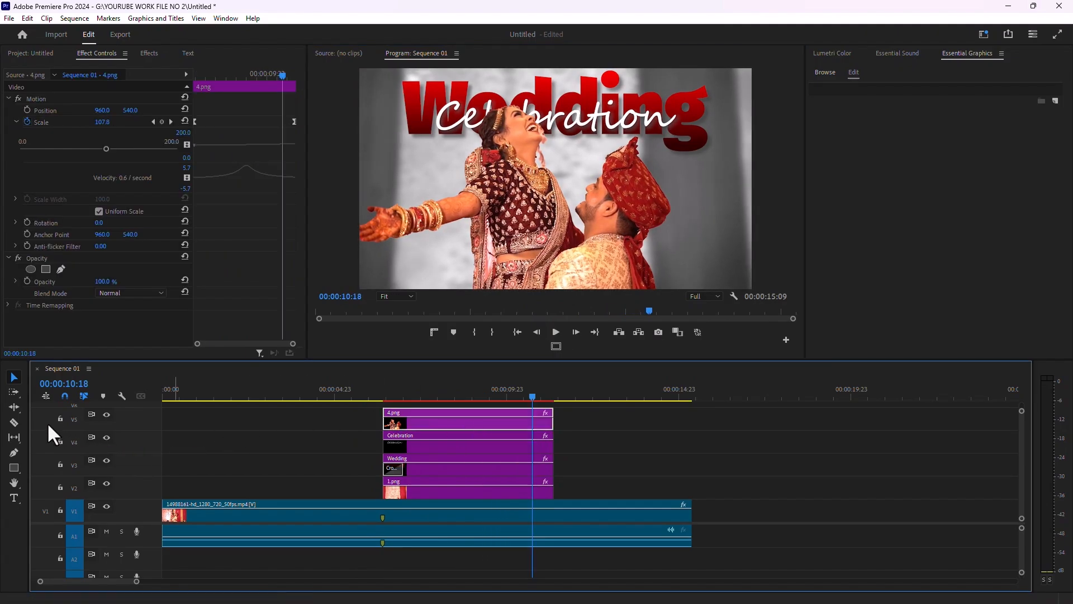
pyautogui.click(14, 422)
pyautogui.click(382, 525)
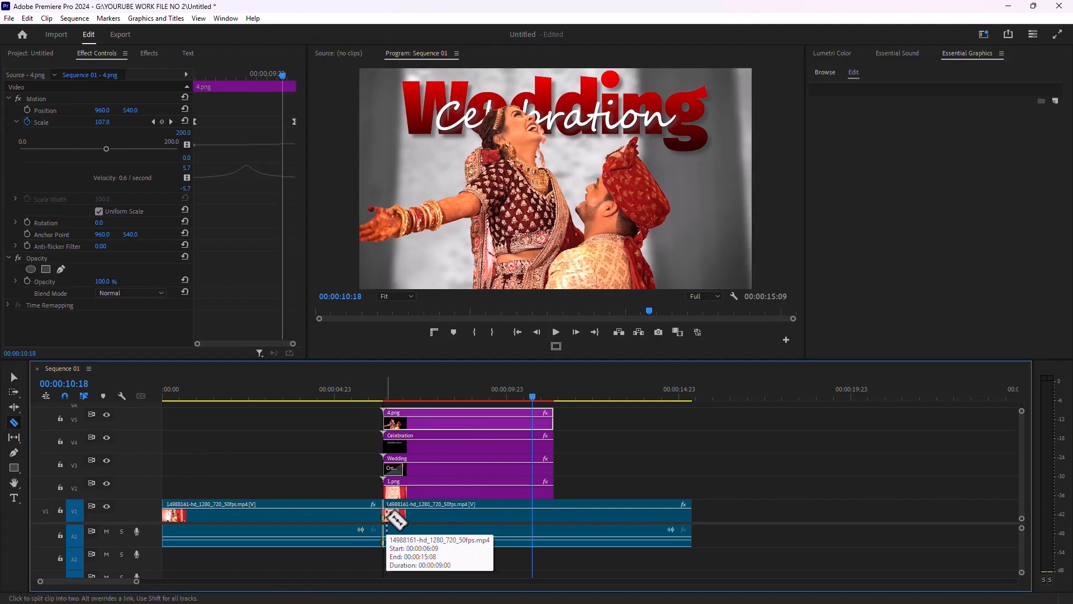
pyautogui.click(14, 377)
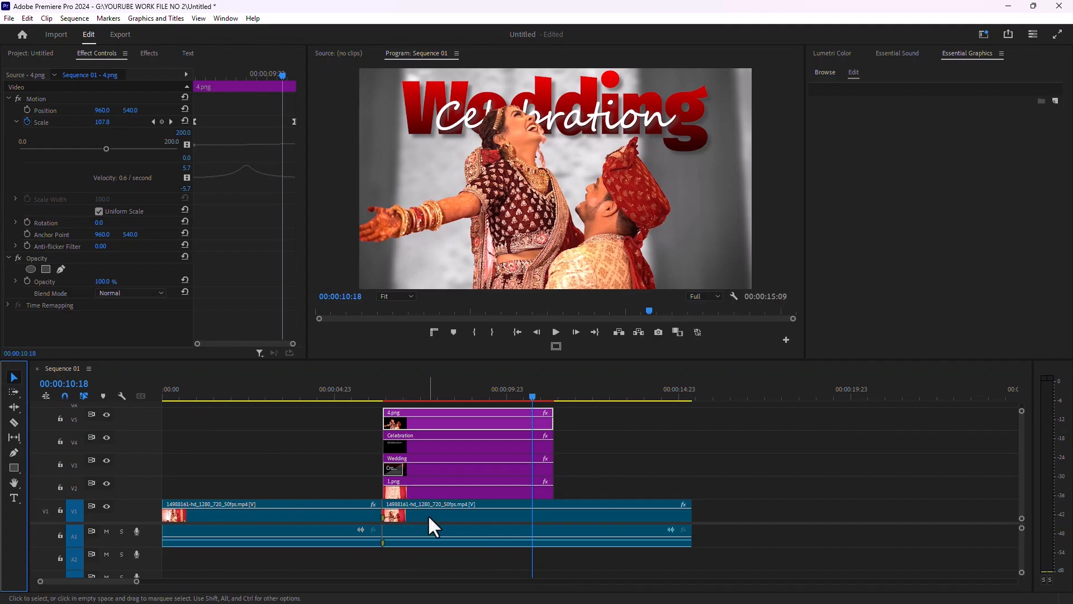
pyautogui.moveTo(431, 525); pyautogui.dragTo(601, 522)
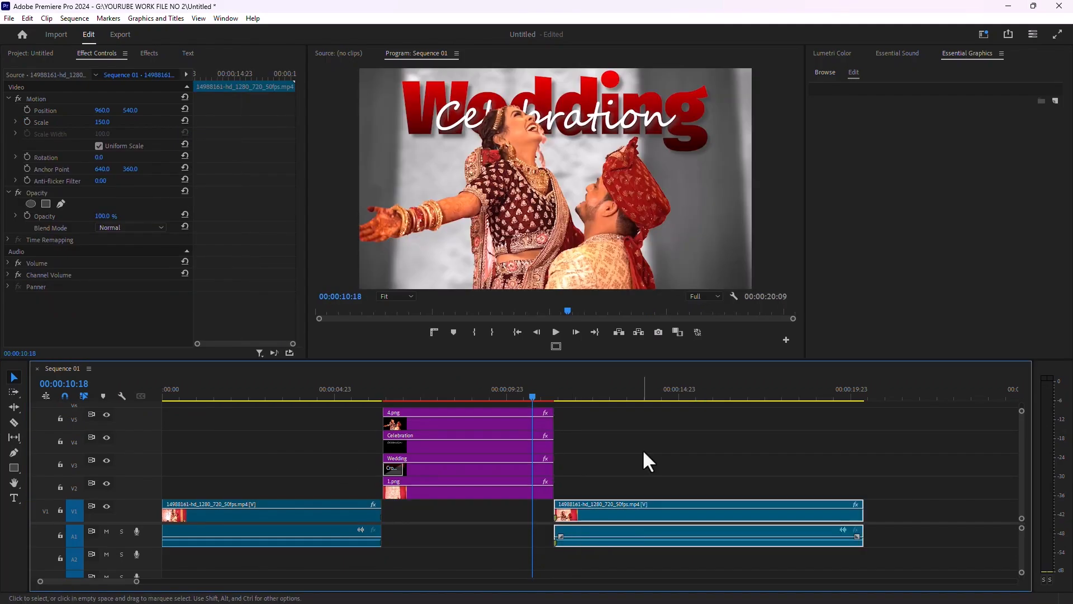
# Step: Move the 4.png, Celebration and Wedding clips up one track together, leaving V3 empty
pyautogui.moveTo(647, 462); pyautogui.dragTo(445, 416)
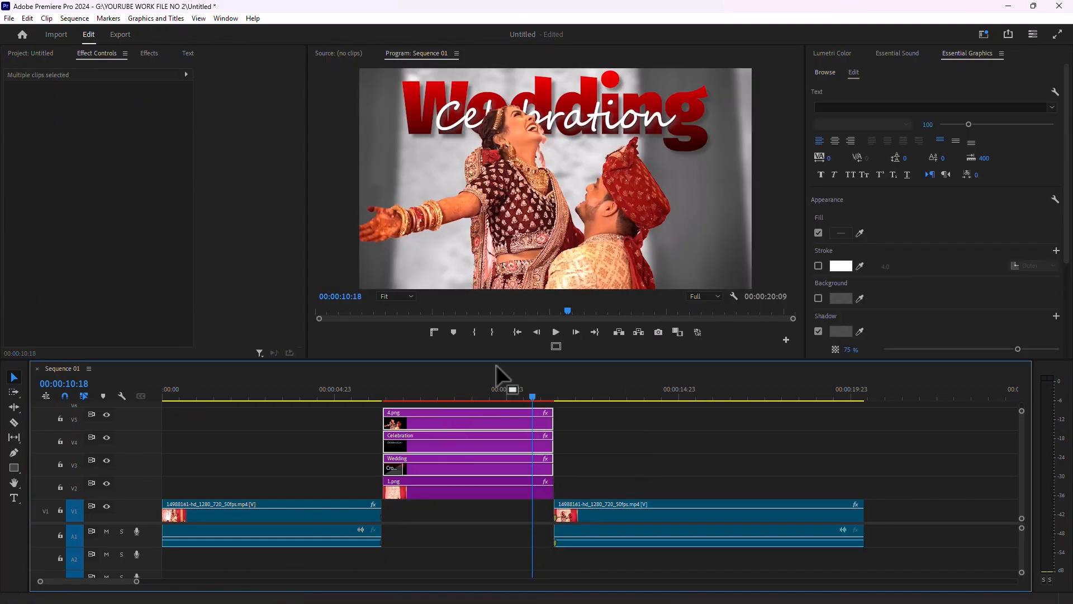
pyautogui.moveTo(492, 357); pyautogui.dragTo(480, 300)
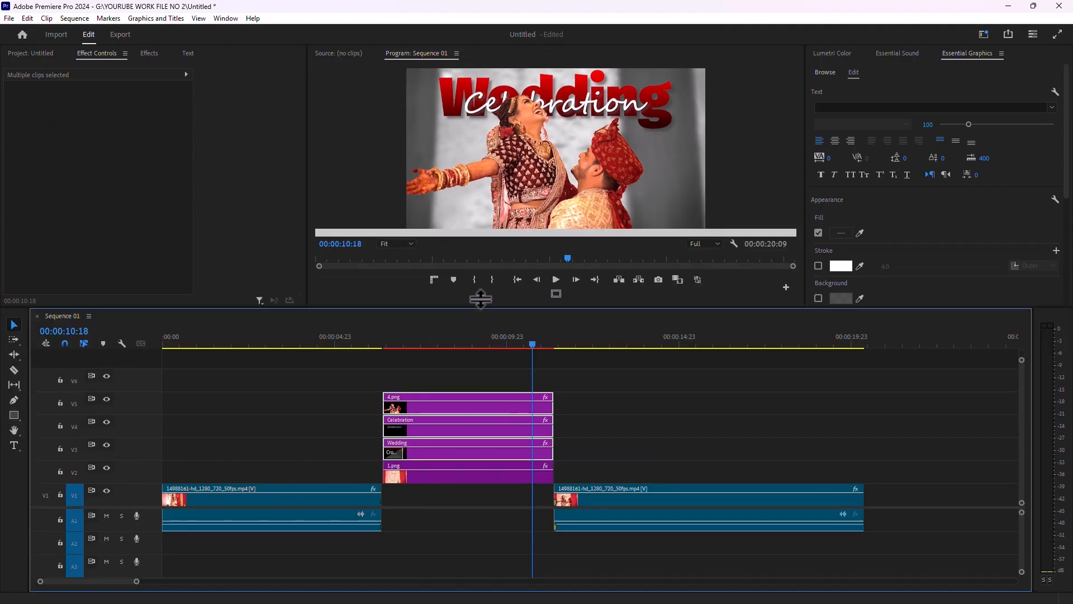
pyautogui.moveTo(441, 405); pyautogui.dragTo(441, 382)
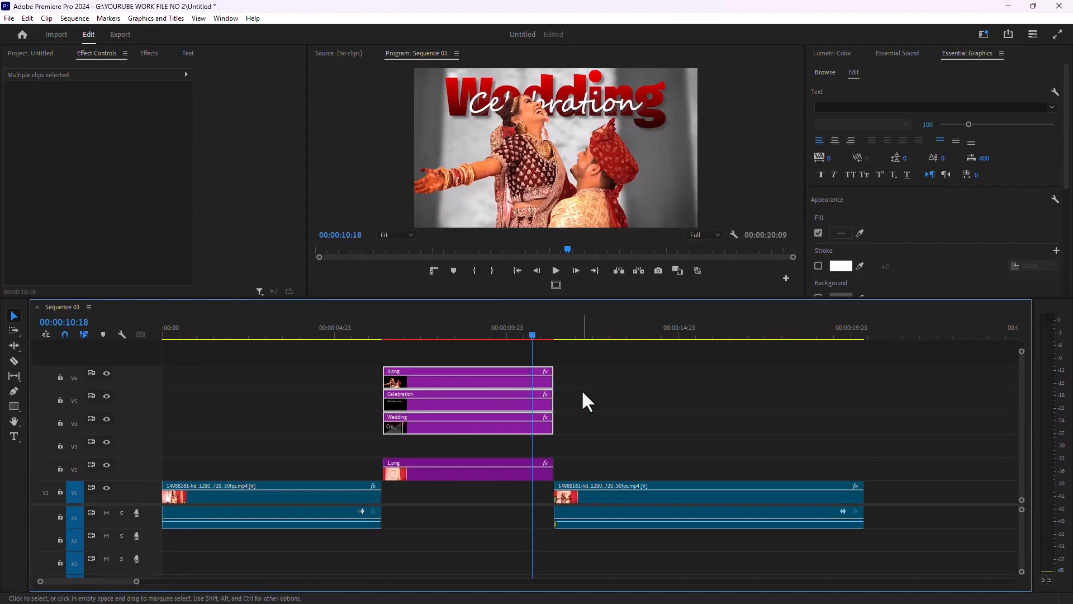
# Step: Place the 9665235-hd_1920_1080_25fps.mp4 overlay on V3 at the freeze-frame layers' start and set its blend mode to Screen
pyautogui.click(29, 53)
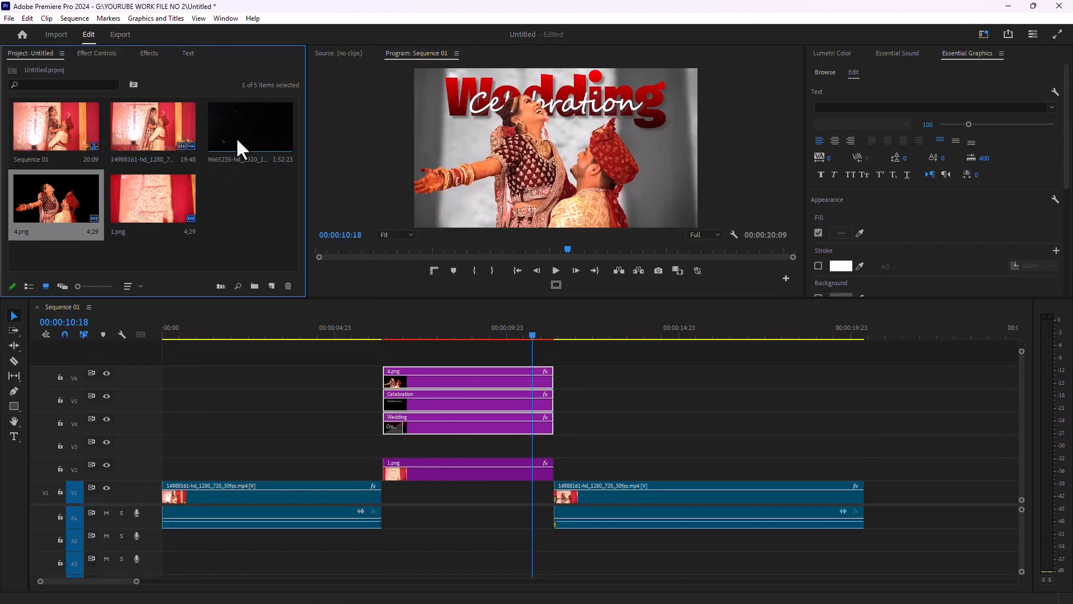
pyautogui.moveTo(241, 148); pyautogui.dragTo(390, 449)
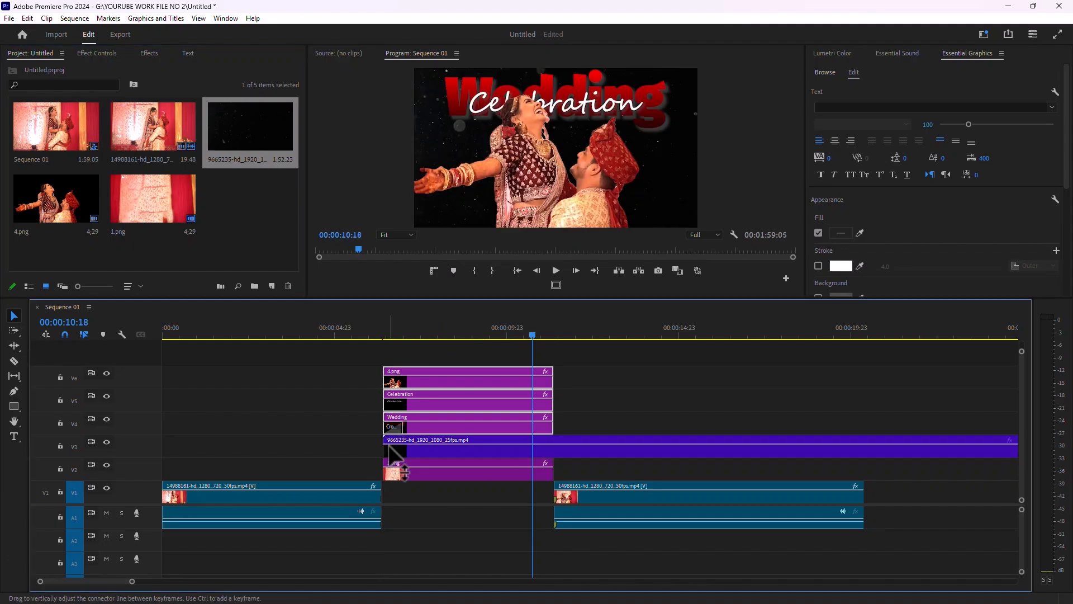
pyautogui.click(626, 450)
pyautogui.click(94, 53)
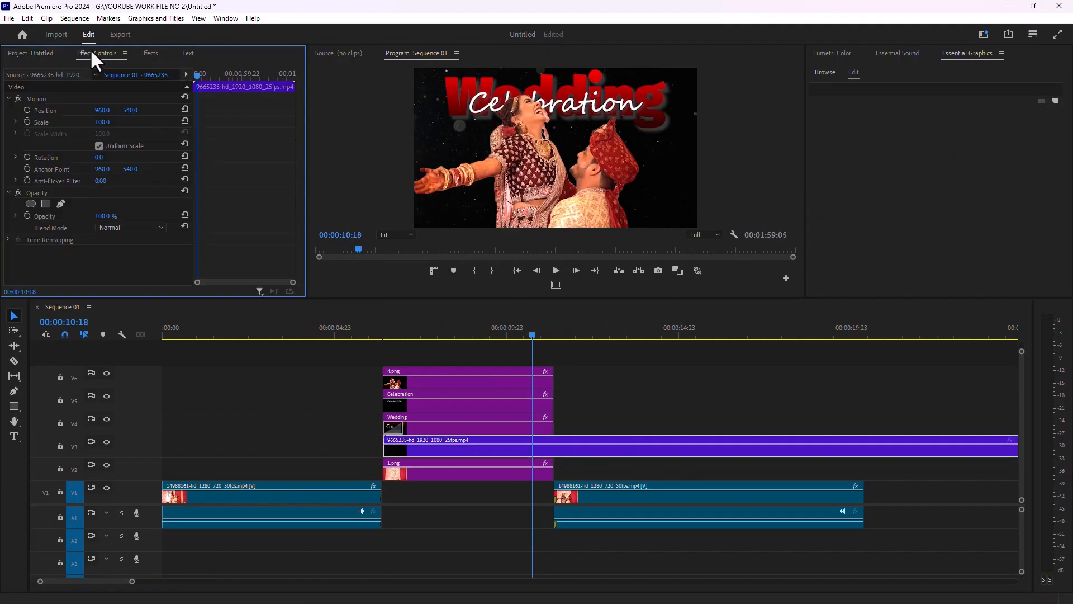
pyautogui.click(125, 227)
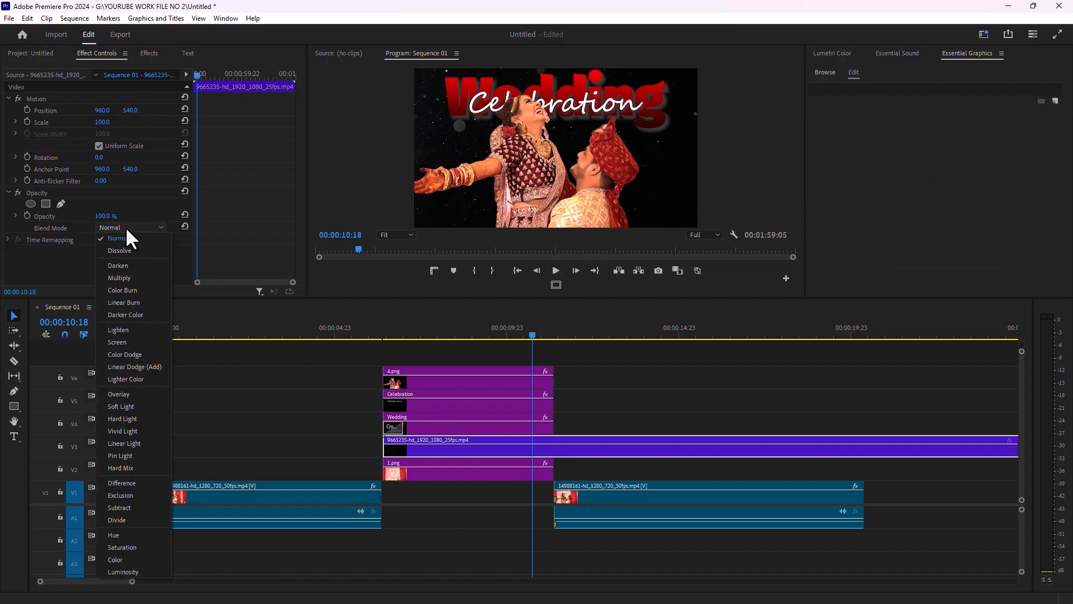
pyautogui.click(124, 337)
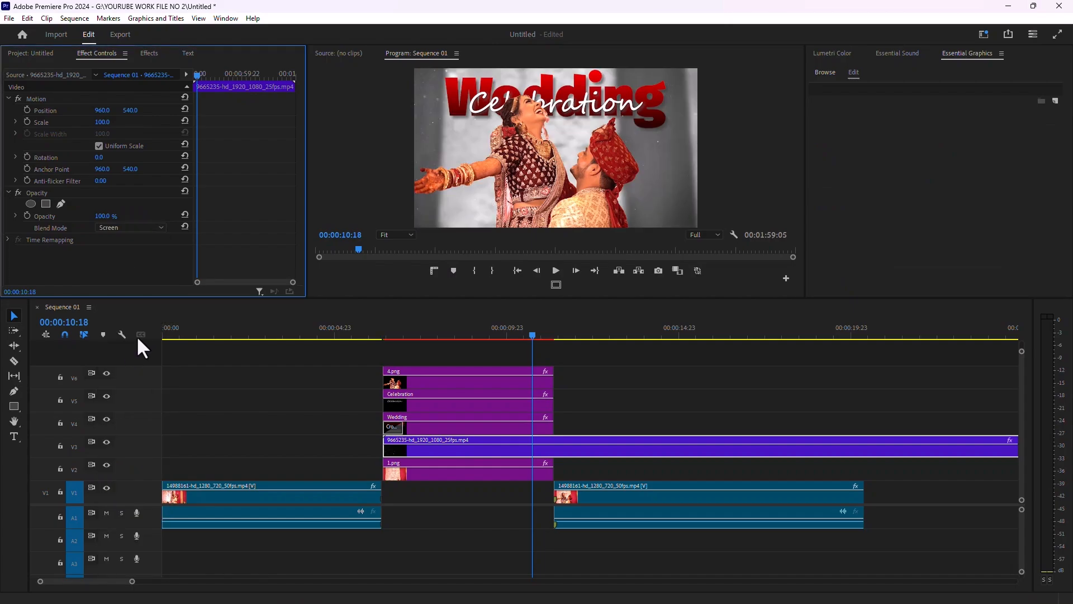
# Step: Split the particle overlay on V3 at the end of the freeze-frame layers and delete the excess part
pyautogui.click(16, 361)
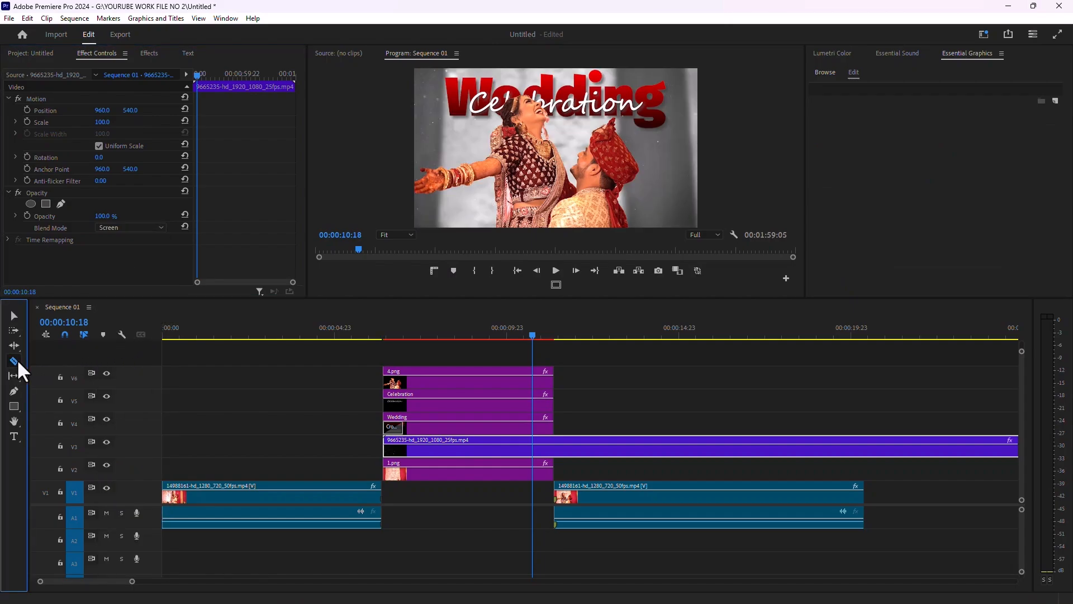
pyautogui.click(553, 447)
pyautogui.click(14, 316)
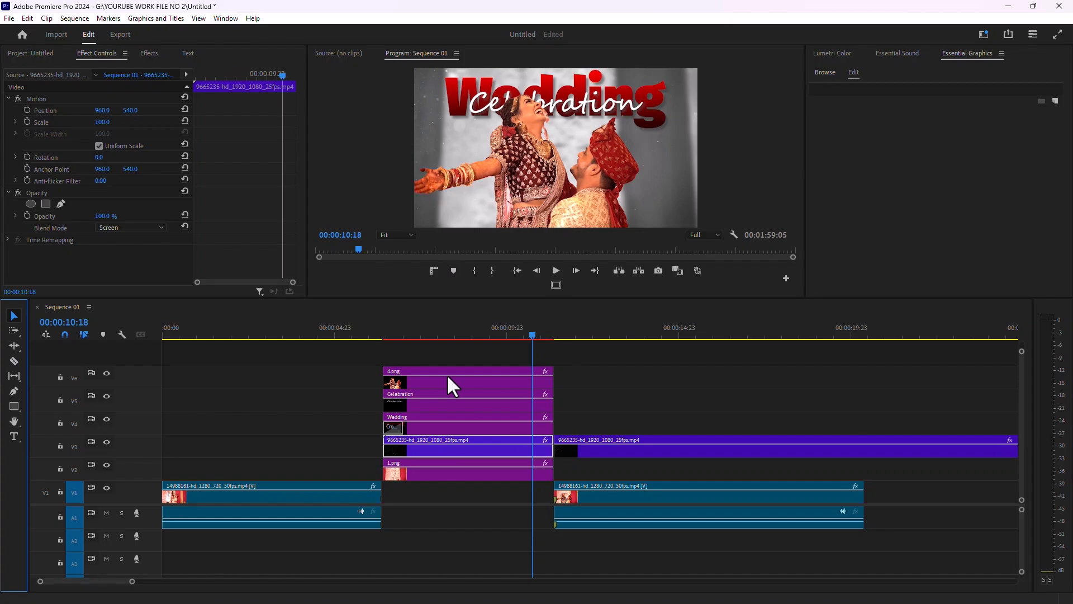
pyautogui.click(632, 451)
pyautogui.press('Delete')
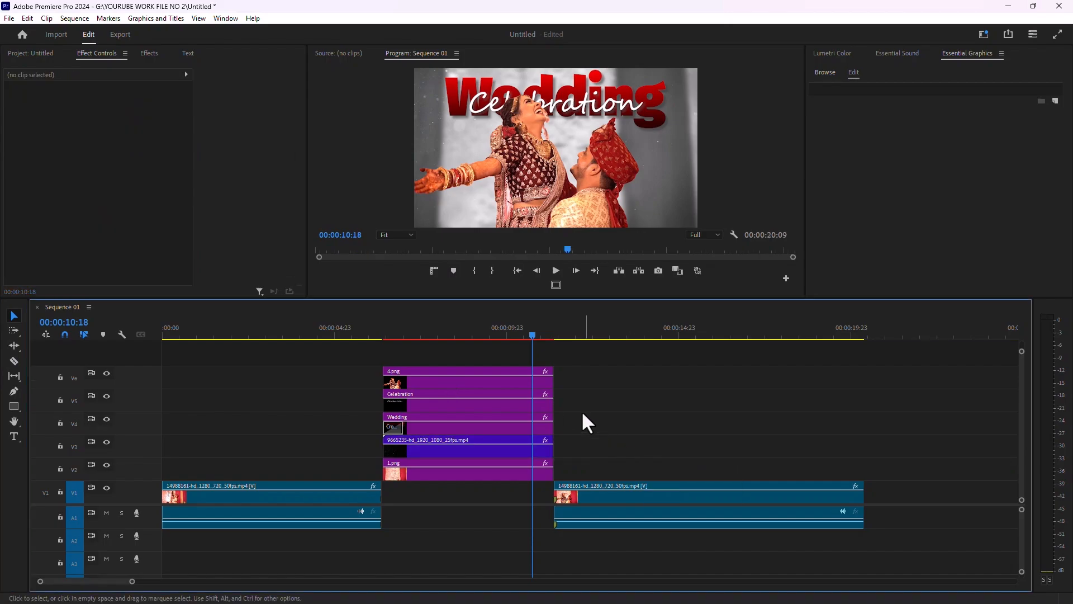
# Step: Play back the sequence from near its beginning to review the finished freeze-frame effect
pyautogui.moveTo(533, 335); pyautogui.dragTo(180, 328)
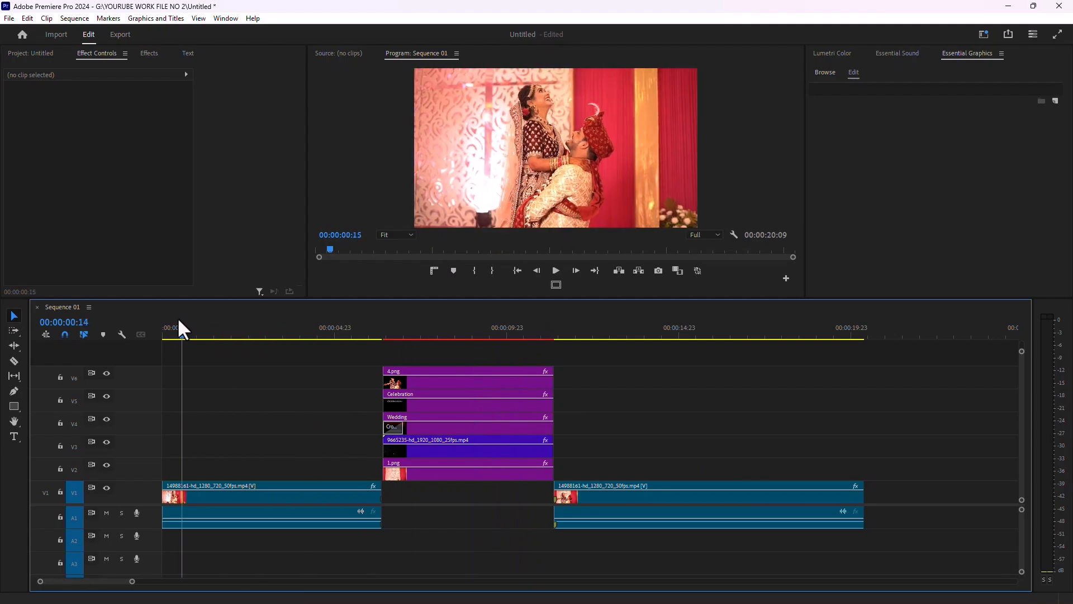
pyautogui.click(556, 271)
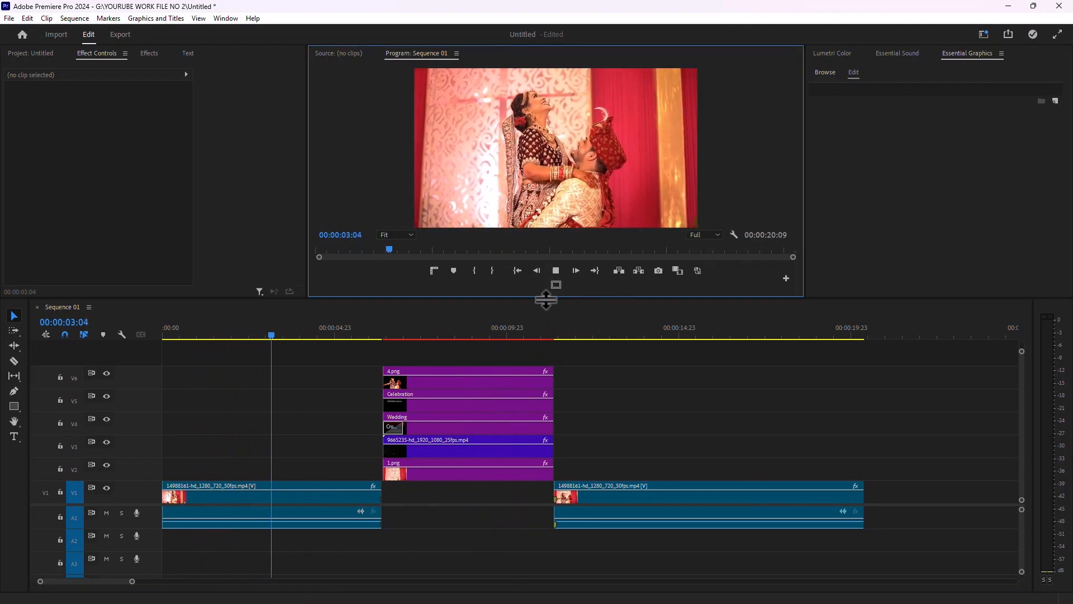
pyautogui.moveTo(550, 299); pyautogui.dragTo(559, 322)
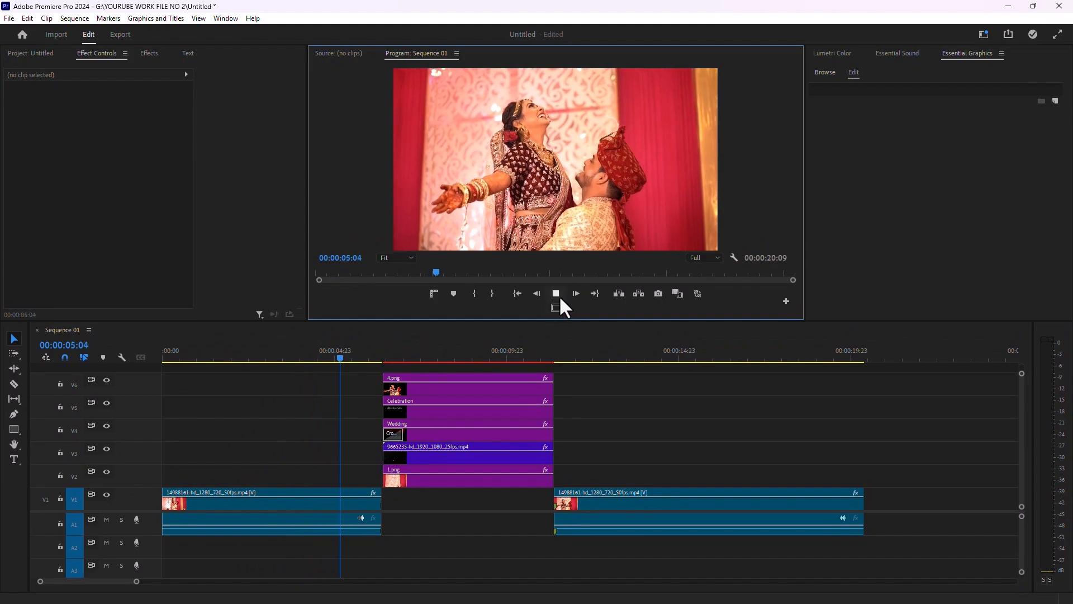